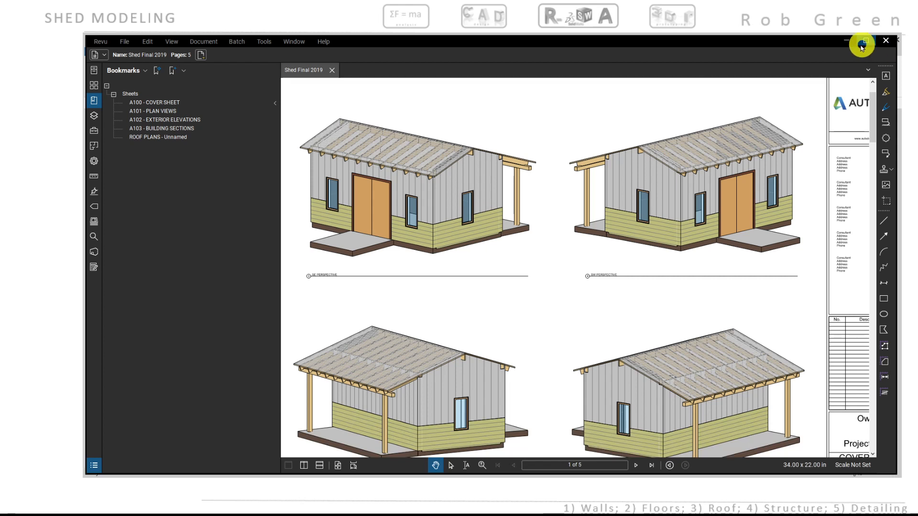
Minimize the Shed Final 2019 PDF and create a new Revit project from the Imperial-Architectural Template
{"action": "left_click", "coordinate": [846, 40]}
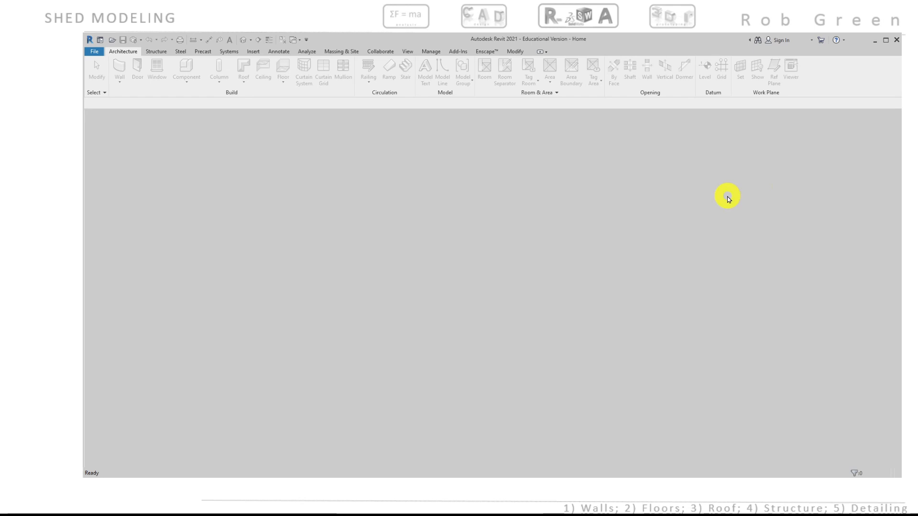
{"action": "key", "text": "ctrl+a"}
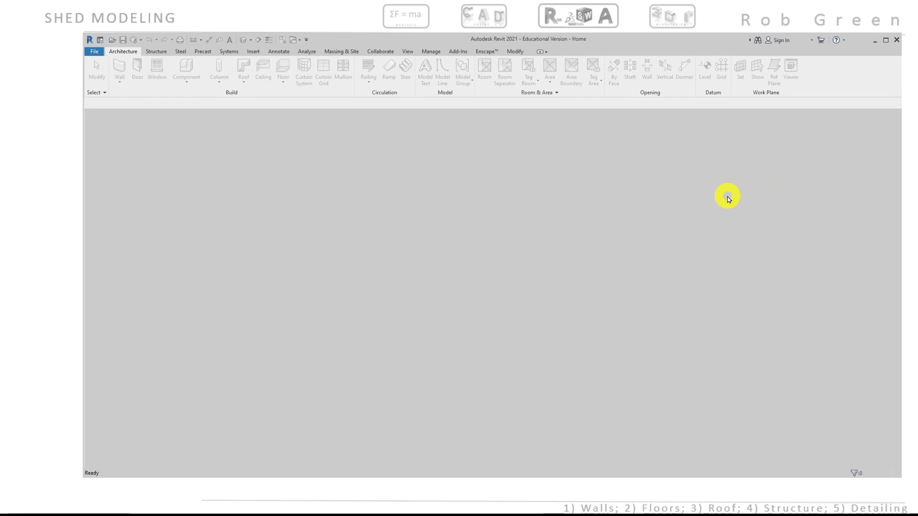
{"action": "left_click", "coordinate": [95, 52]}
{"action": "mouse_move", "coordinate": [102, 85]}
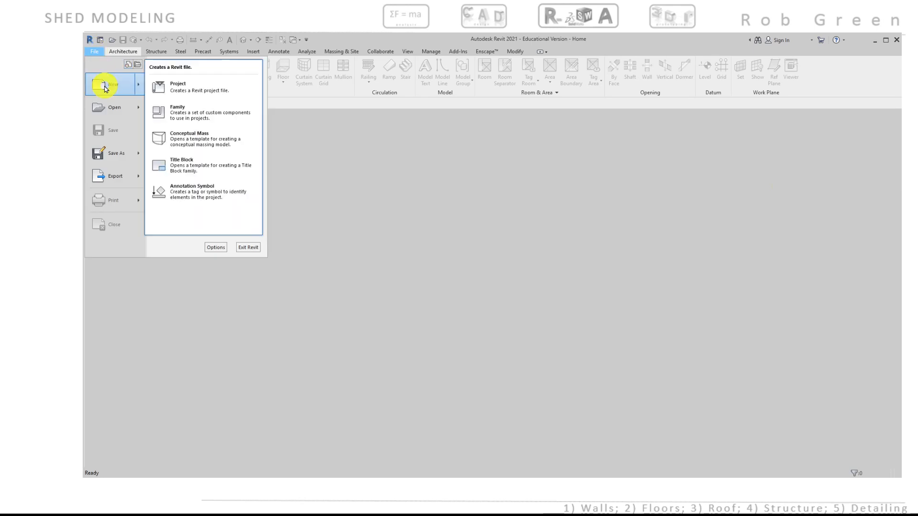
{"action": "left_click", "coordinate": [198, 89]}
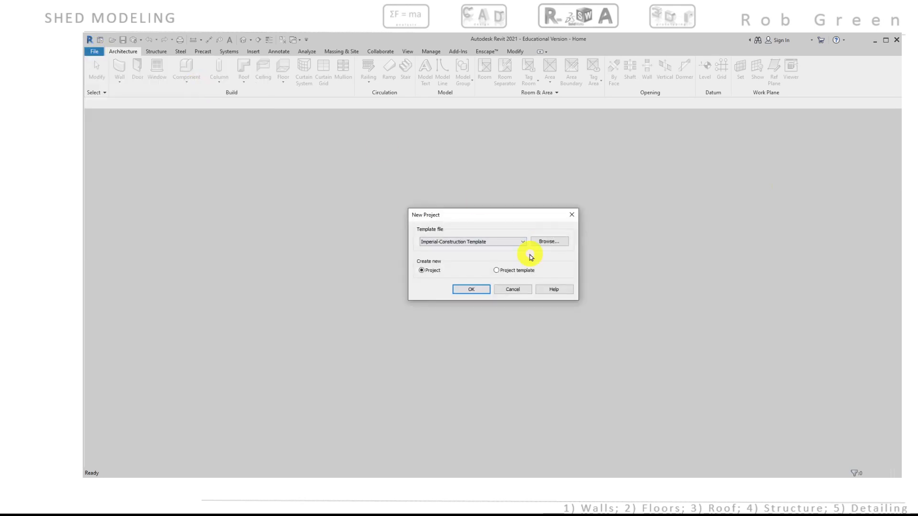
{"action": "left_click", "coordinate": [523, 242]}
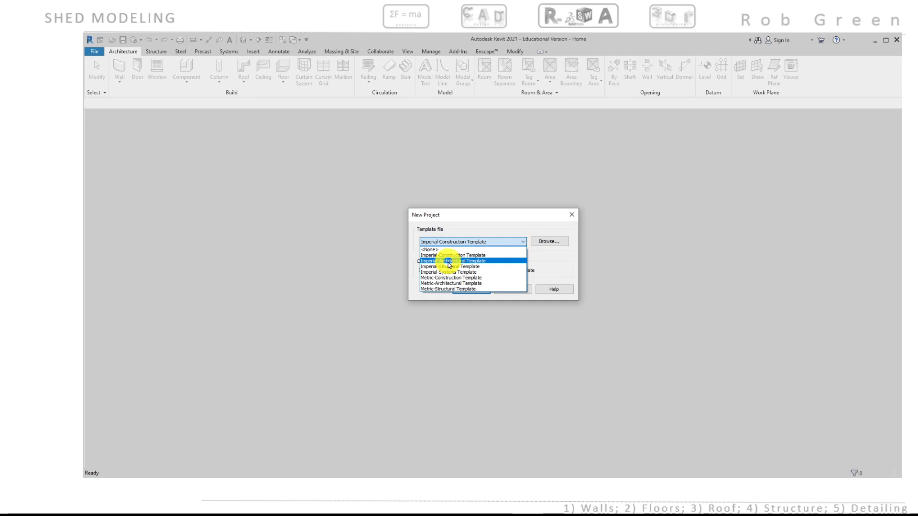
{"action": "left_click", "coordinate": [449, 261]}
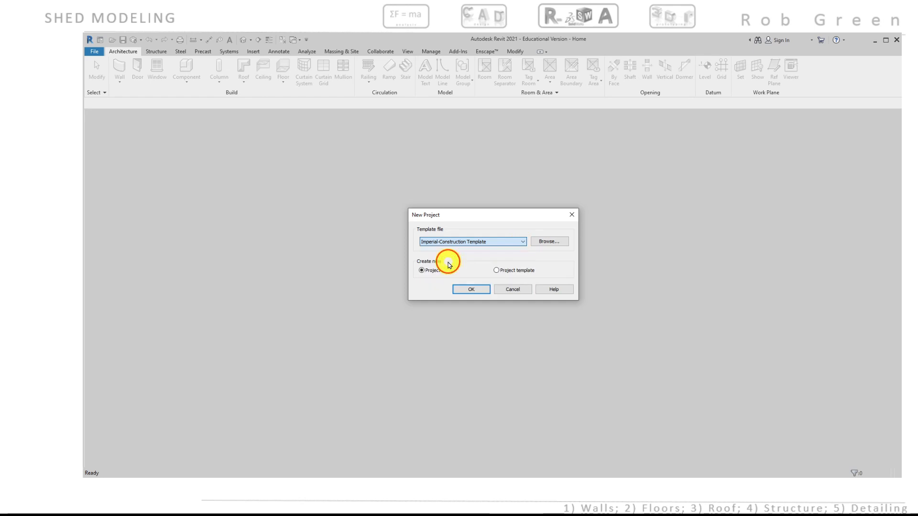
{"action": "left_click", "coordinate": [474, 289]}
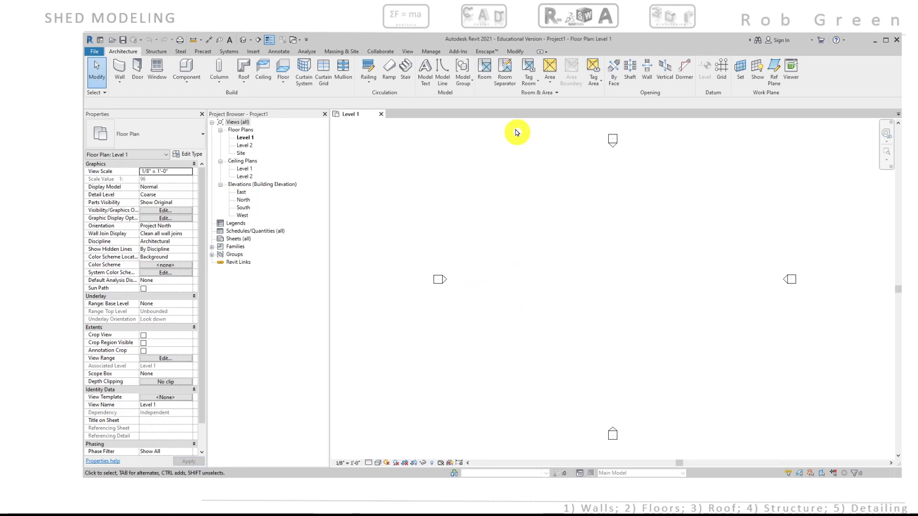
Set the project's length units to round feet and fractional inches to the nearest 1/256"
{"action": "left_click", "coordinate": [432, 51]}
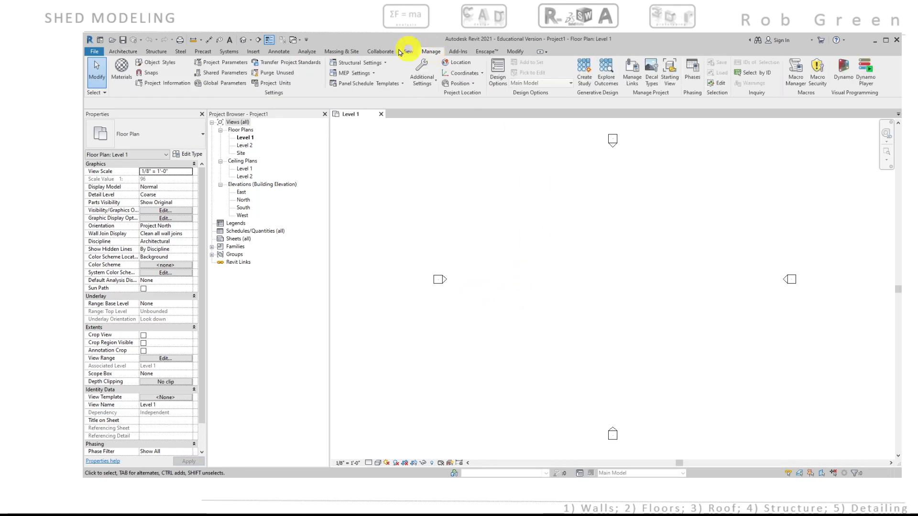
{"action": "left_click", "coordinate": [278, 84]}
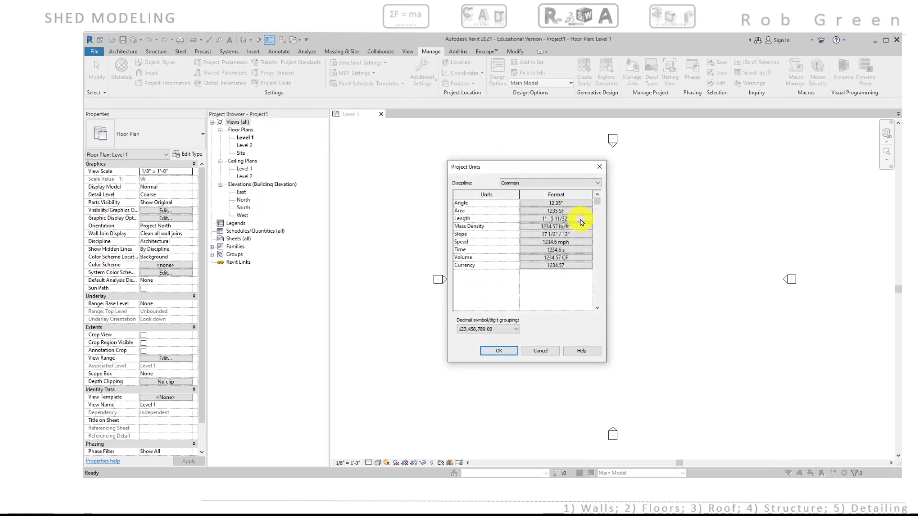
{"action": "left_click", "coordinate": [580, 219]}
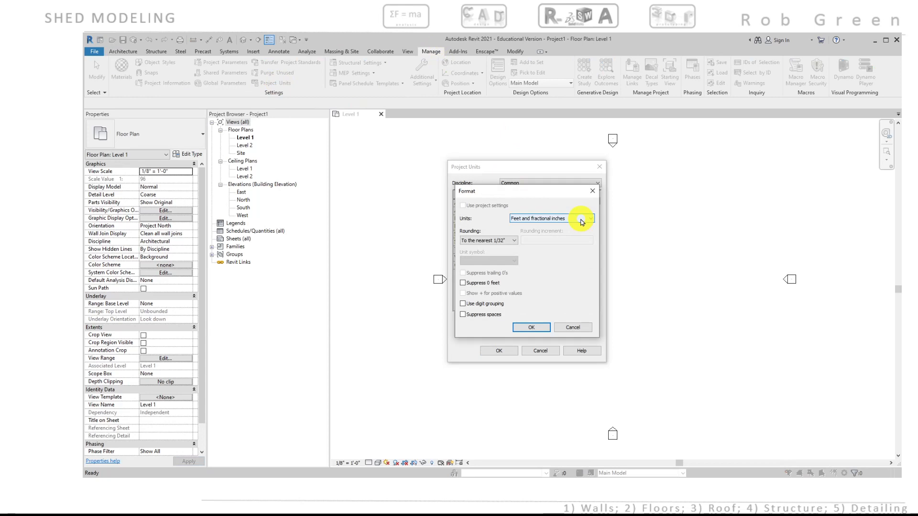
{"action": "left_click", "coordinate": [513, 241]}
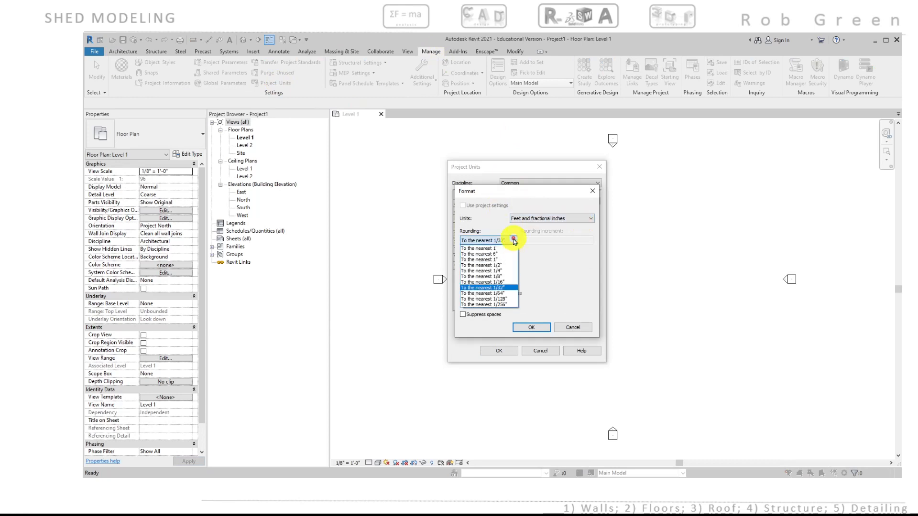
{"action": "left_click", "coordinate": [502, 305]}
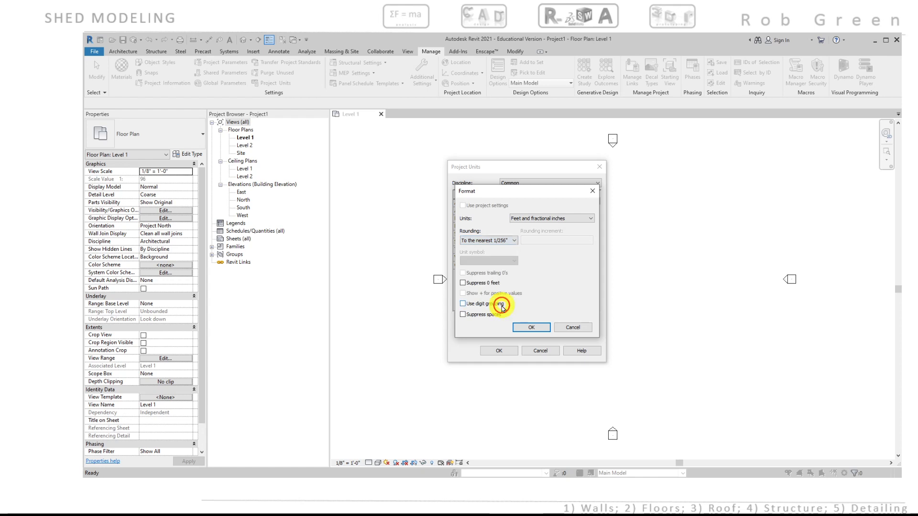
{"action": "left_click", "coordinate": [526, 328]}
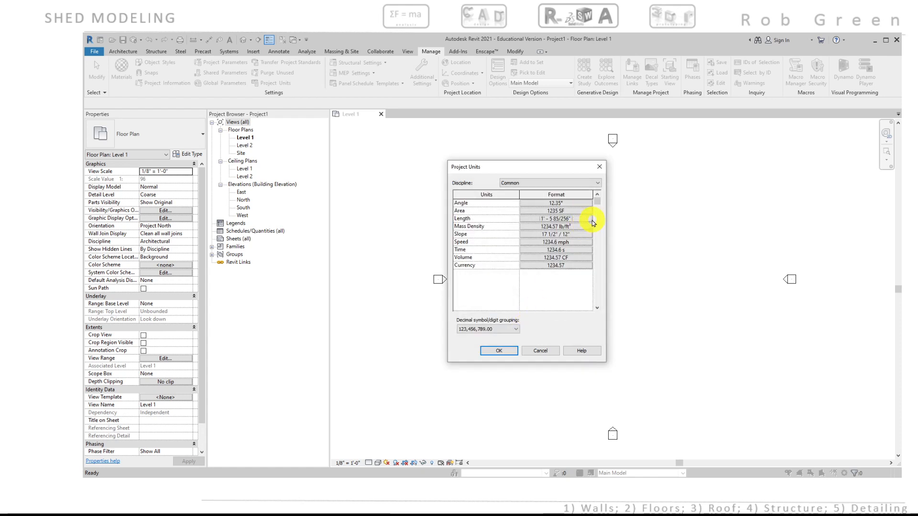
{"action": "left_click", "coordinate": [495, 352]}
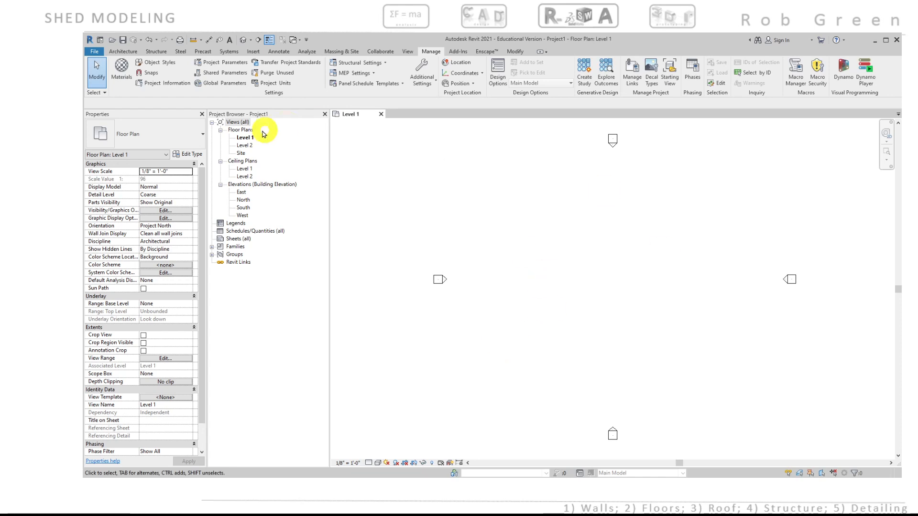
Open the Site floor plan and reassign scales 1" = 10'-0" through 1" = 1'-0" to Fine in the scale-to-detail-level table, emptying Medium
{"action": "double_click", "coordinate": [240, 154]}
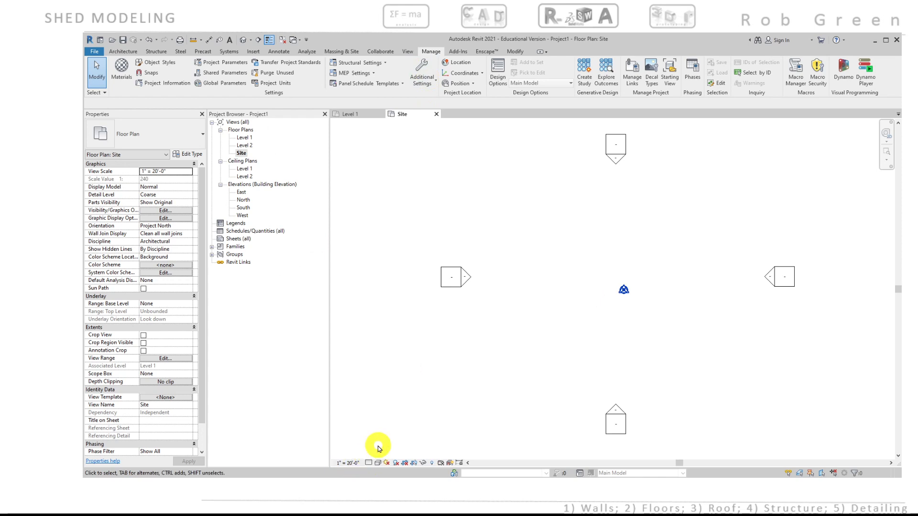
{"action": "left_click", "coordinate": [429, 79]}
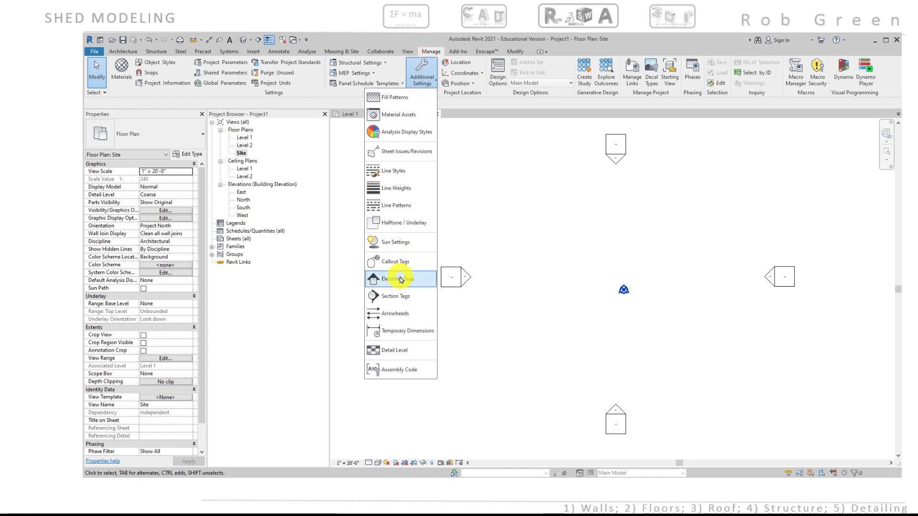
{"action": "left_click", "coordinate": [395, 349]}
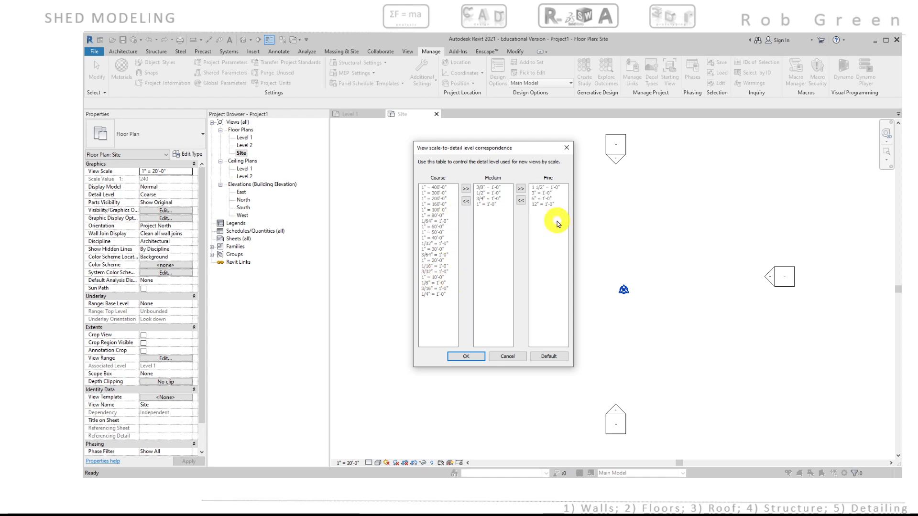
{"action": "left_click", "coordinate": [466, 190]}
{"action": "left_click", "coordinate": [466, 190]}
{"action": "left_click", "coordinate": [466, 190]}
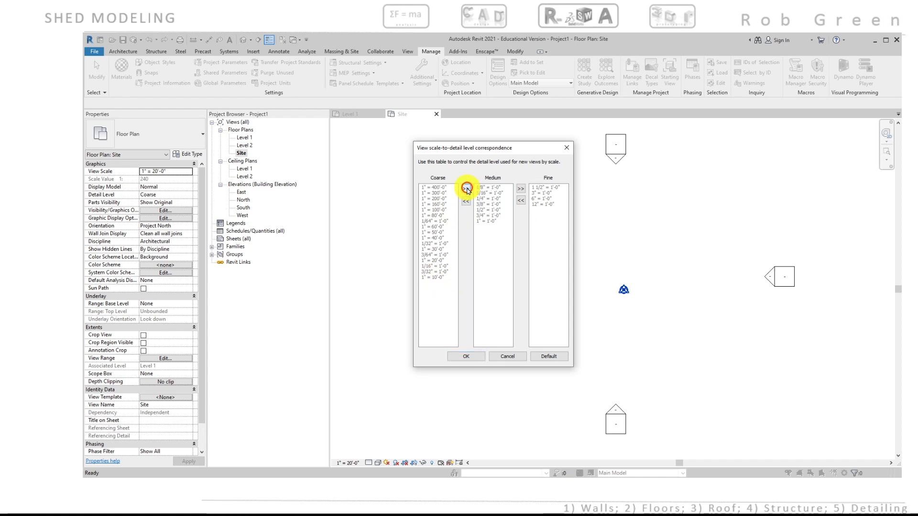
{"action": "left_click", "coordinate": [467, 190]}
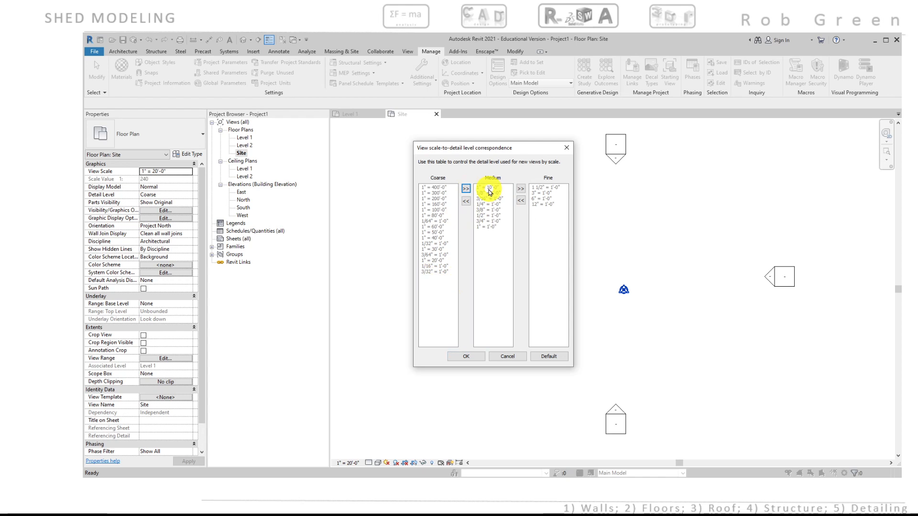
{"action": "left_click", "coordinate": [521, 190]}
{"action": "left_click", "coordinate": [521, 190]}
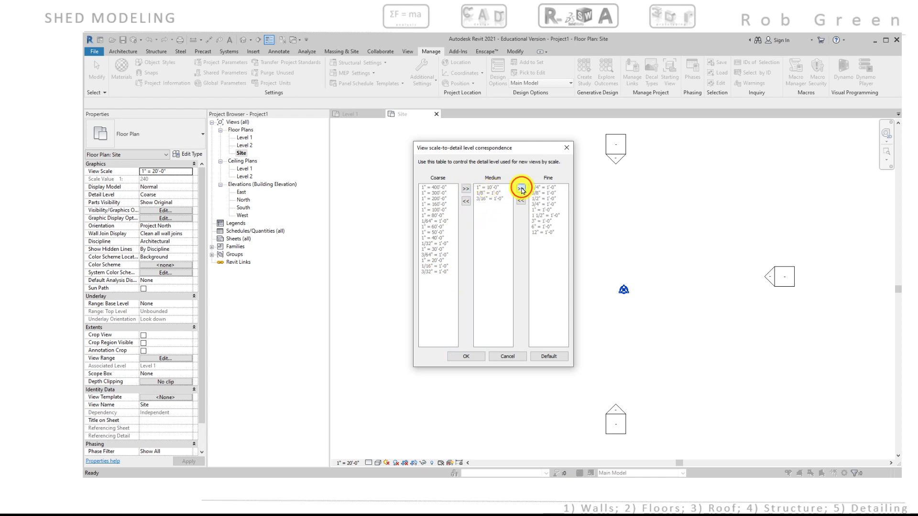
{"action": "left_click", "coordinate": [521, 189]}
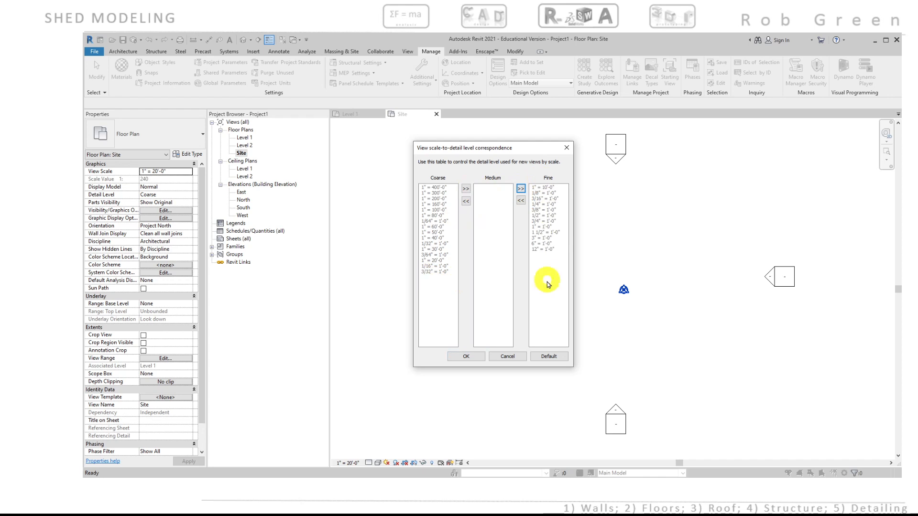
{"action": "left_click", "coordinate": [472, 357]}
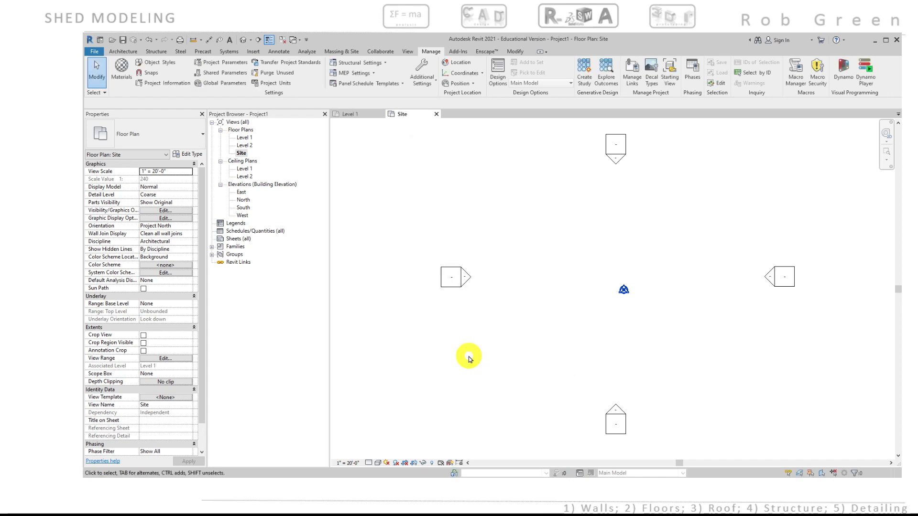
{"action": "left_click", "coordinate": [245, 137]}
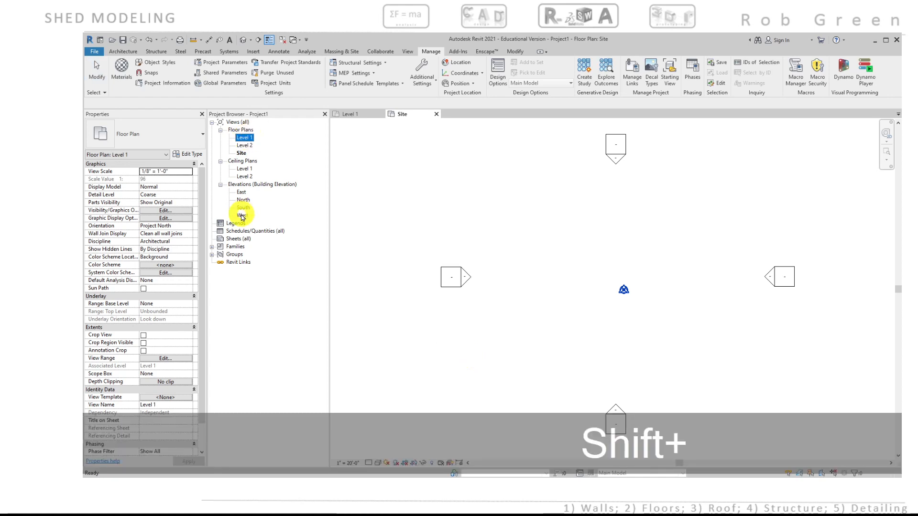
{"action": "left_click", "coordinate": [241, 216], "text": "shift"}
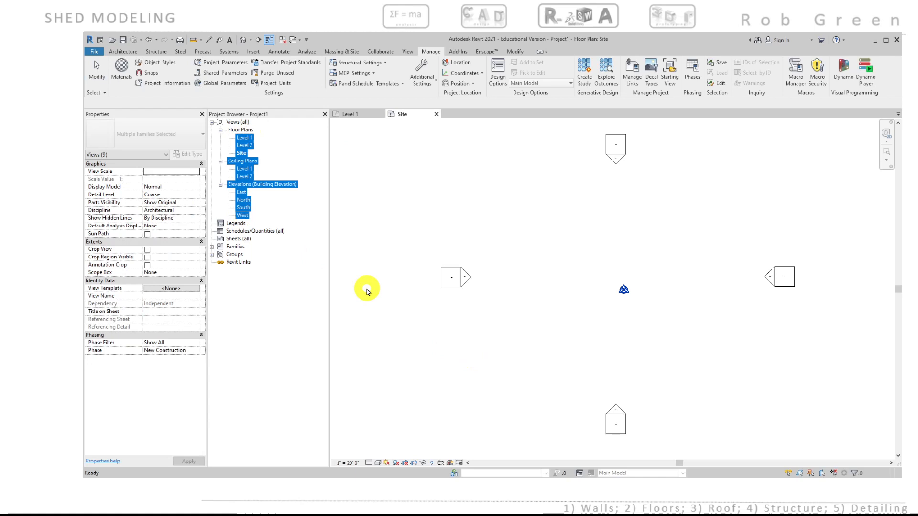
{"action": "left_click", "coordinate": [377, 464]}
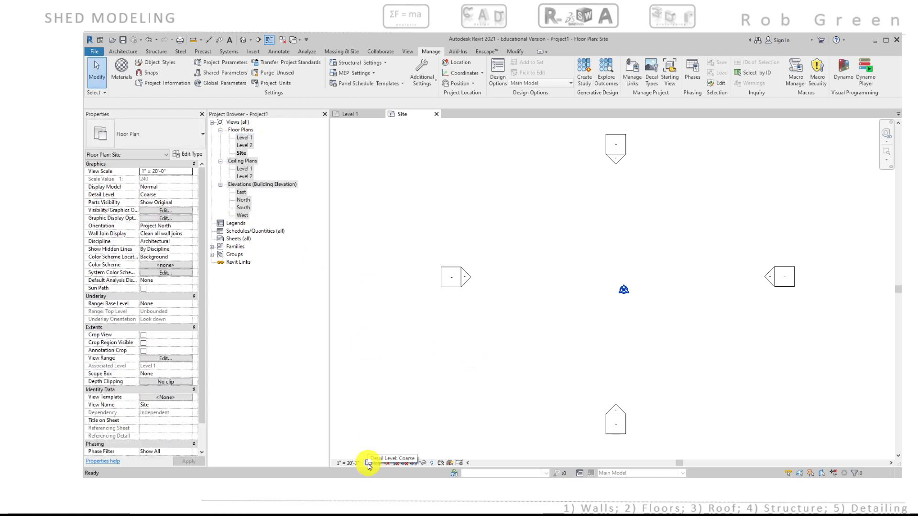
Set the Site floor plan's detail level to Fine
{"action": "left_click", "coordinate": [368, 464]}
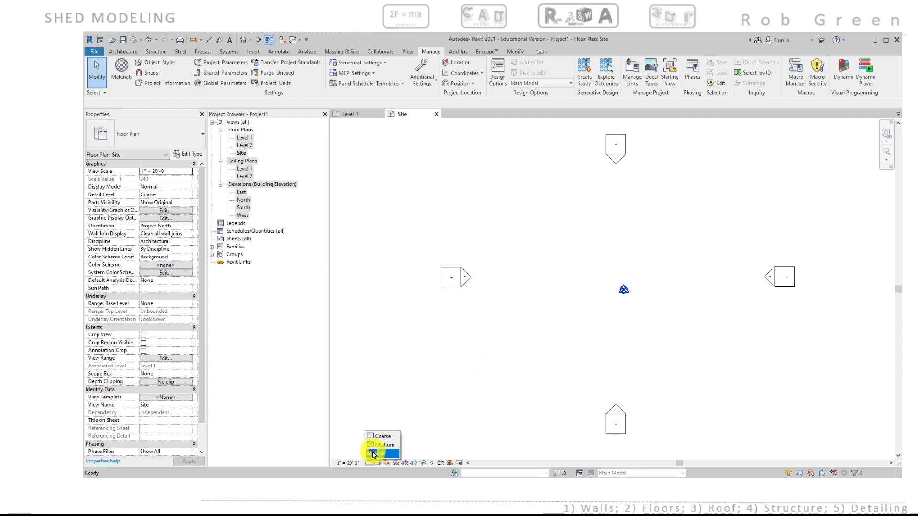
{"action": "left_click", "coordinate": [374, 453]}
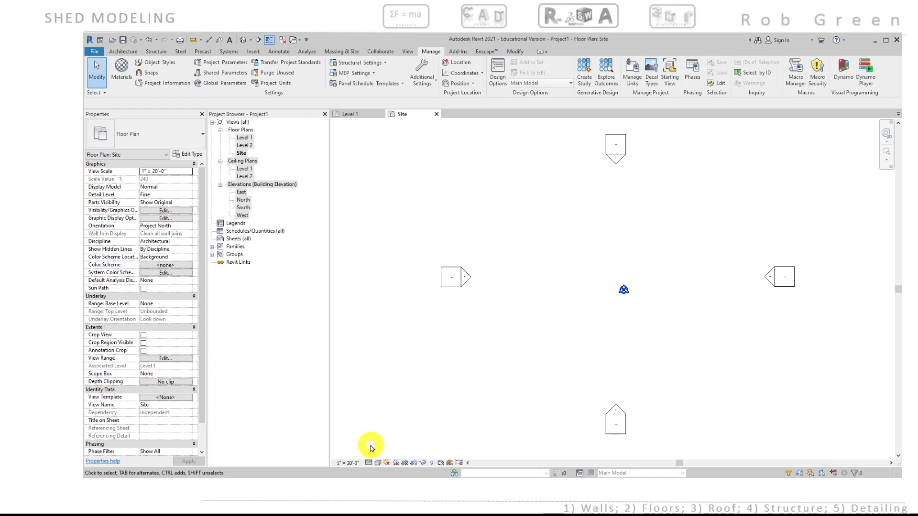
{"action": "left_click", "coordinate": [349, 463]}
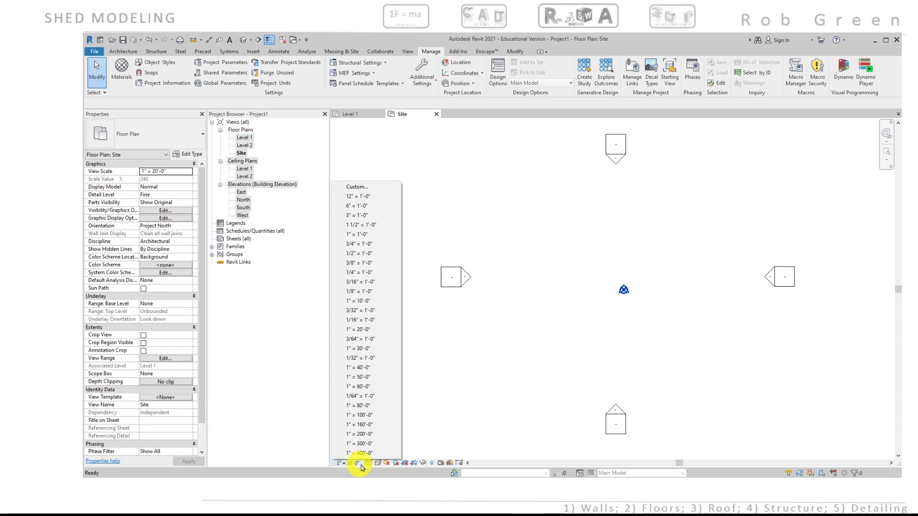
{"action": "left_click", "coordinate": [367, 463]}
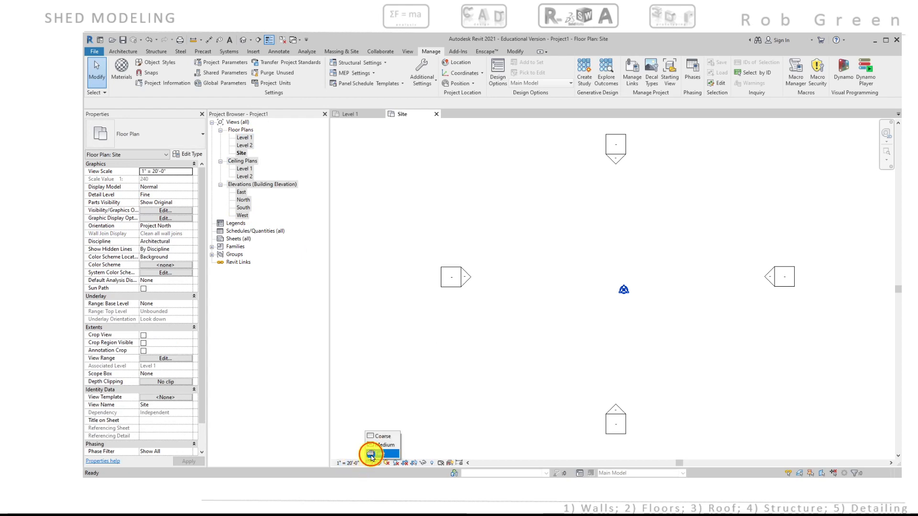
{"action": "left_click", "coordinate": [373, 454]}
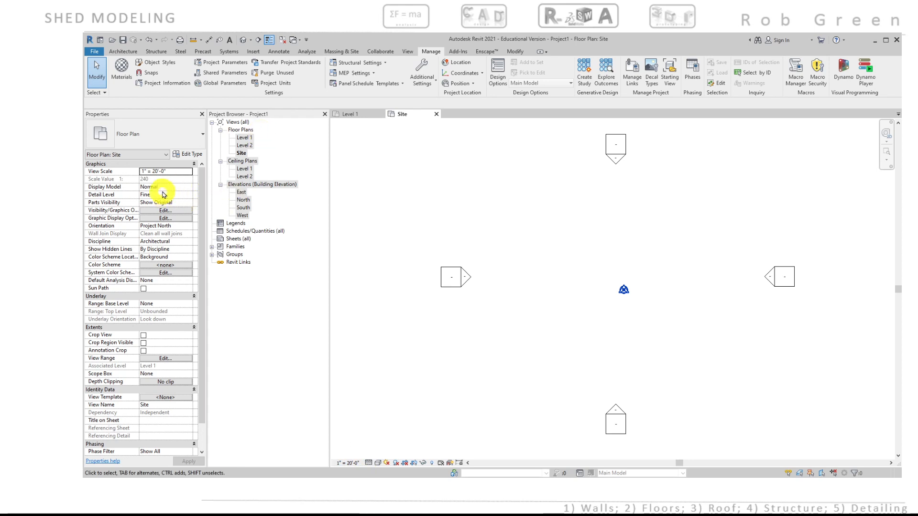
Set the Site floor plan's view scale to 1/4" = 1'-0"
{"action": "left_click", "coordinate": [189, 171]}
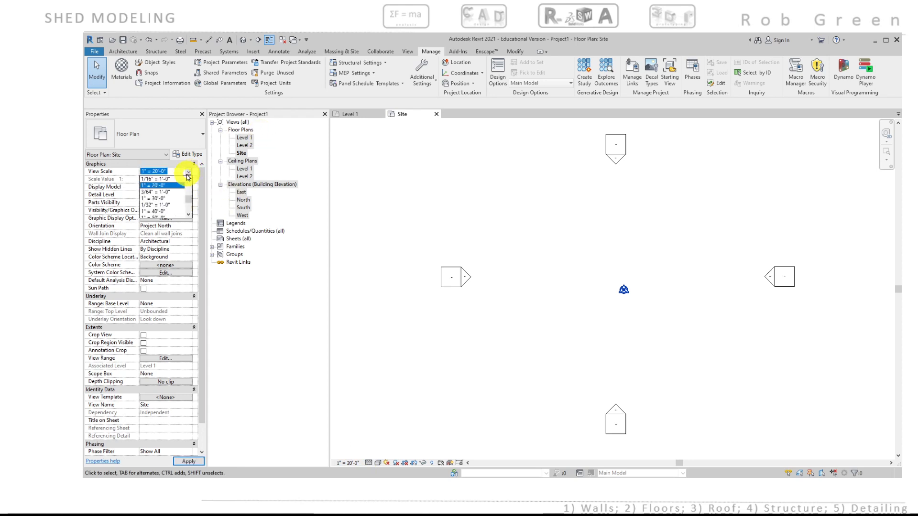
{"action": "left_click", "coordinate": [188, 181]}
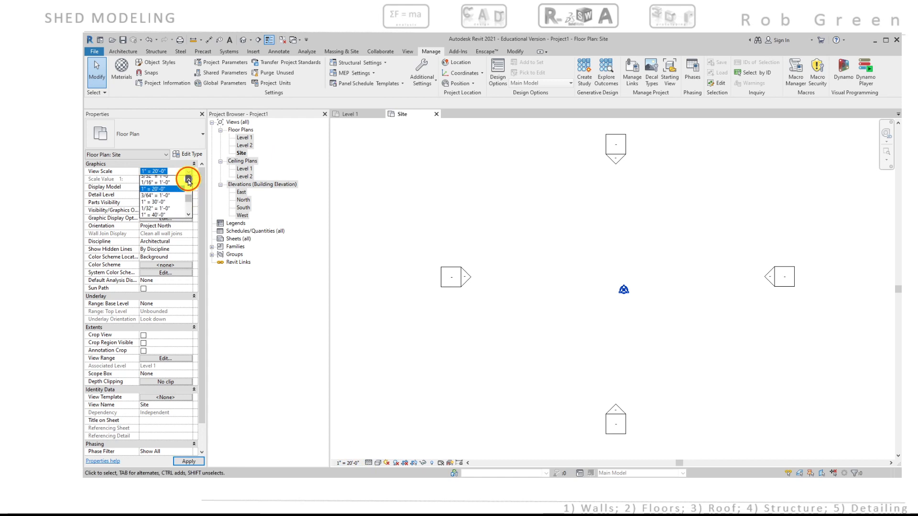
{"action": "left_click", "coordinate": [188, 181]}
{"action": "left_click", "coordinate": [188, 180]}
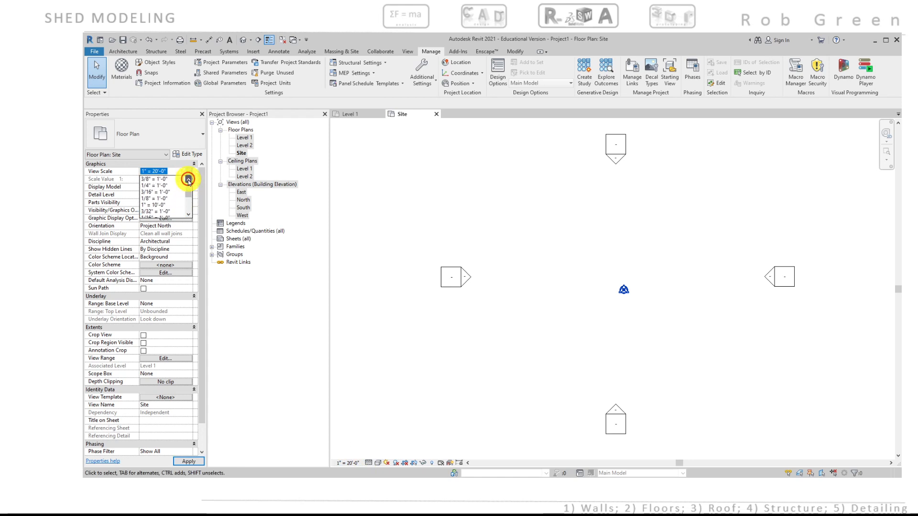
{"action": "left_click", "coordinate": [153, 184]}
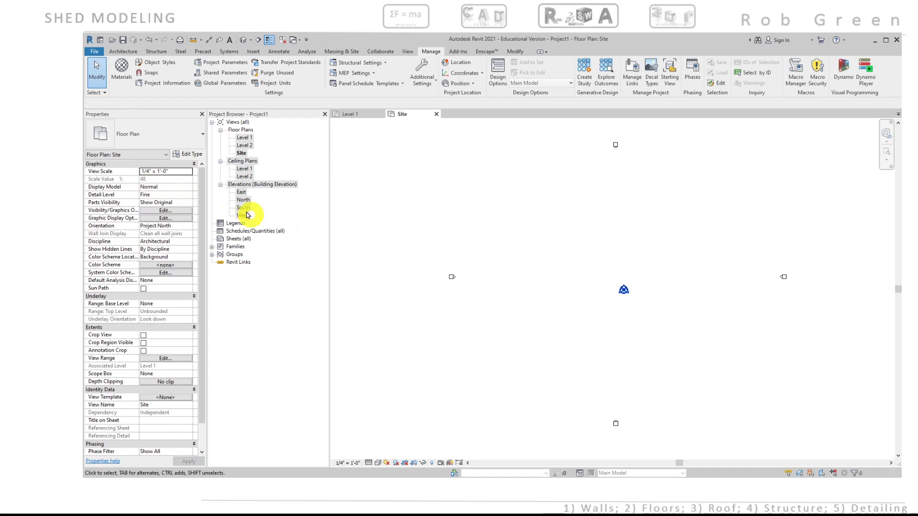
Set the Site floor plan's view scale to 1/2" = 1'-0"
{"action": "left_click", "coordinate": [189, 172]}
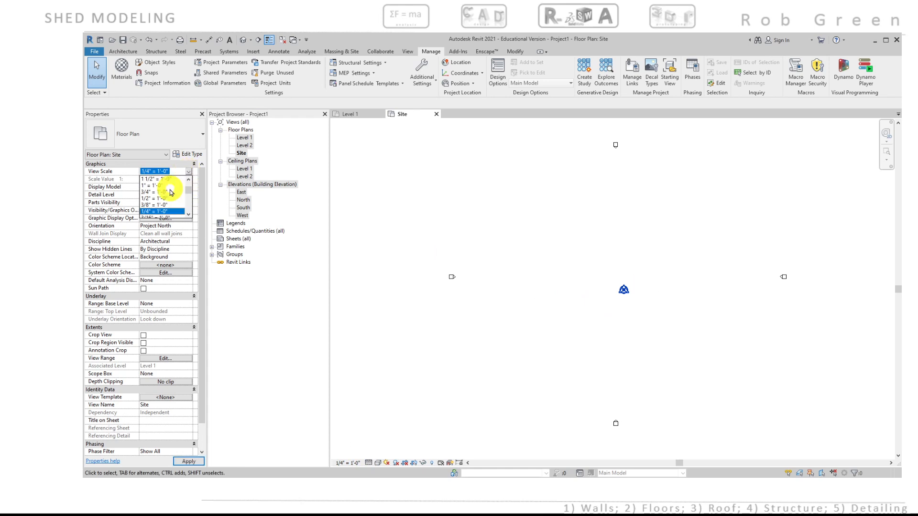
{"action": "left_click", "coordinate": [157, 199]}
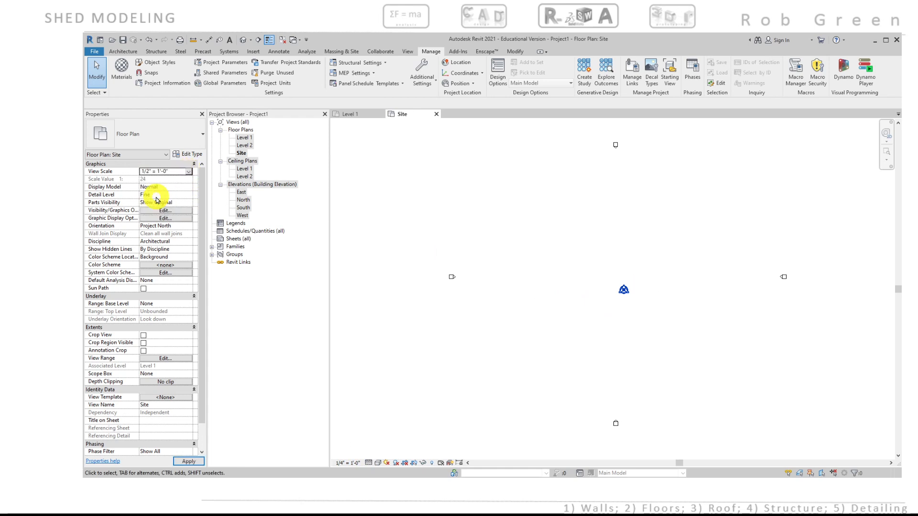
{"action": "left_click", "coordinate": [196, 458]}
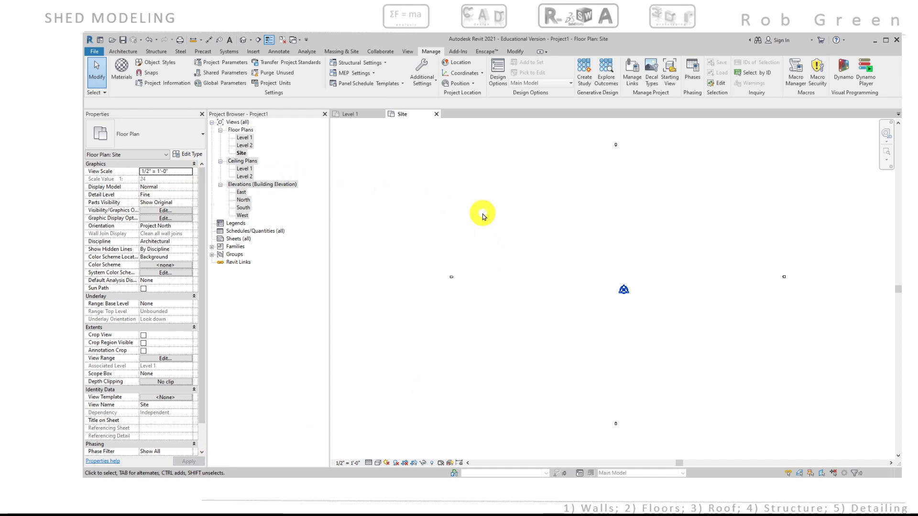
Open the North elevation and look at its detail level options without changing them
{"action": "double_click", "coordinate": [241, 200]}
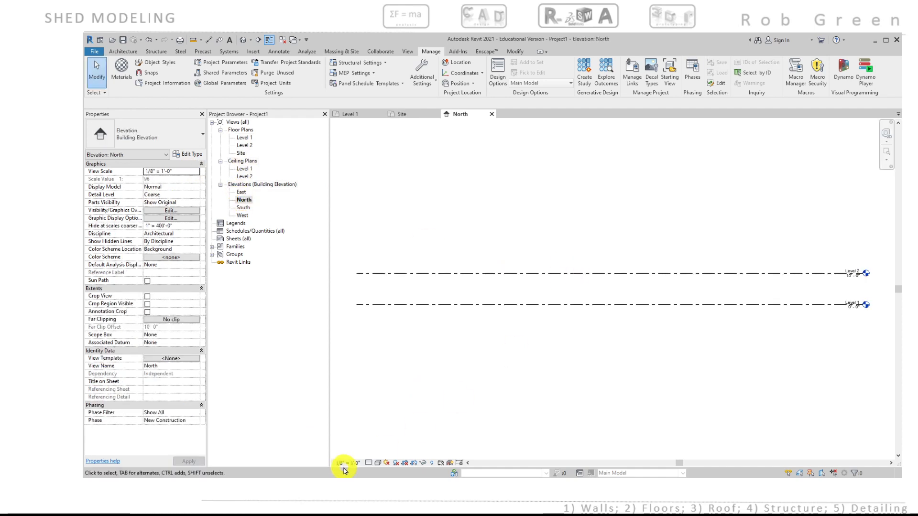
{"action": "left_click", "coordinate": [369, 462]}
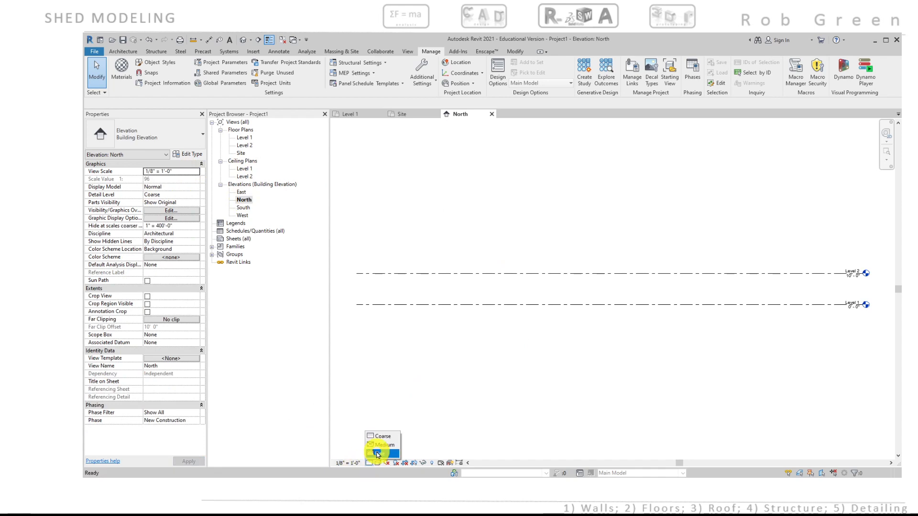
{"action": "left_click", "coordinate": [448, 399]}
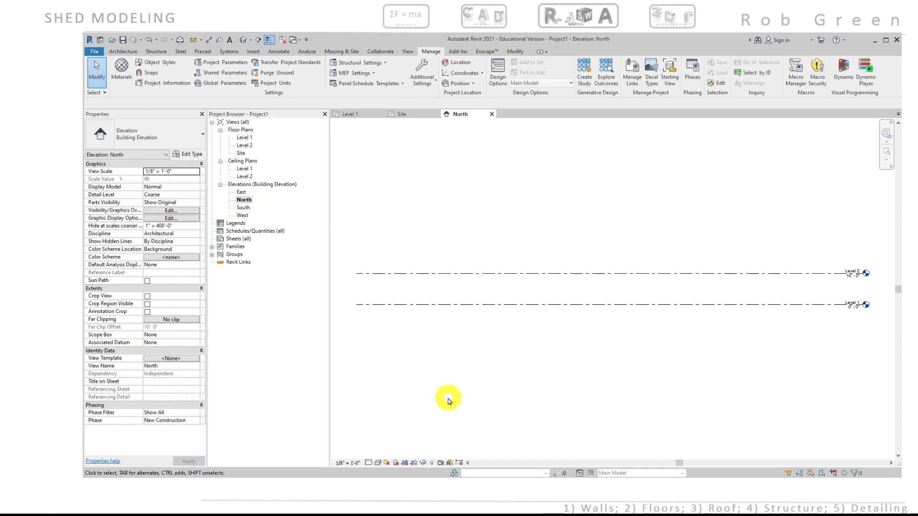
Select all floor plan, ceiling plan and elevation views together and set their view scale to 1/2" = 1'-0"
{"action": "key", "text": "ctrl+a"}
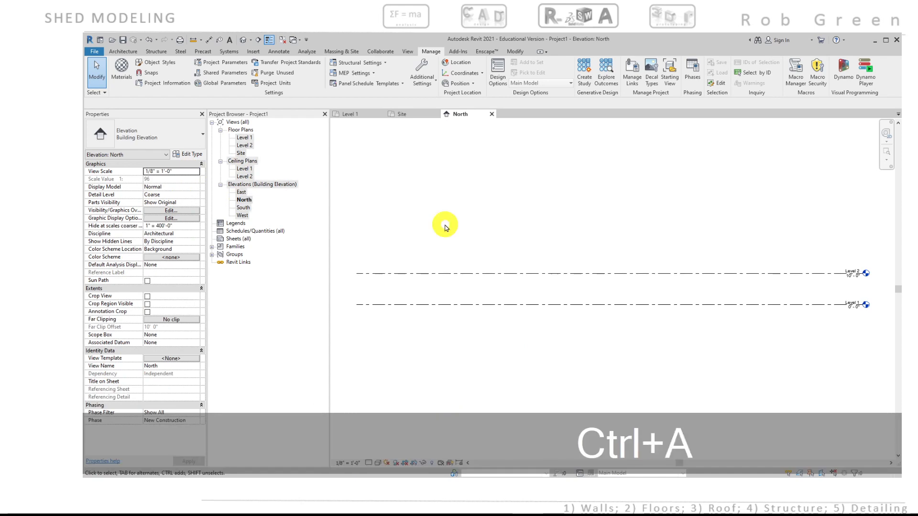
{"action": "left_click", "coordinate": [244, 137]}
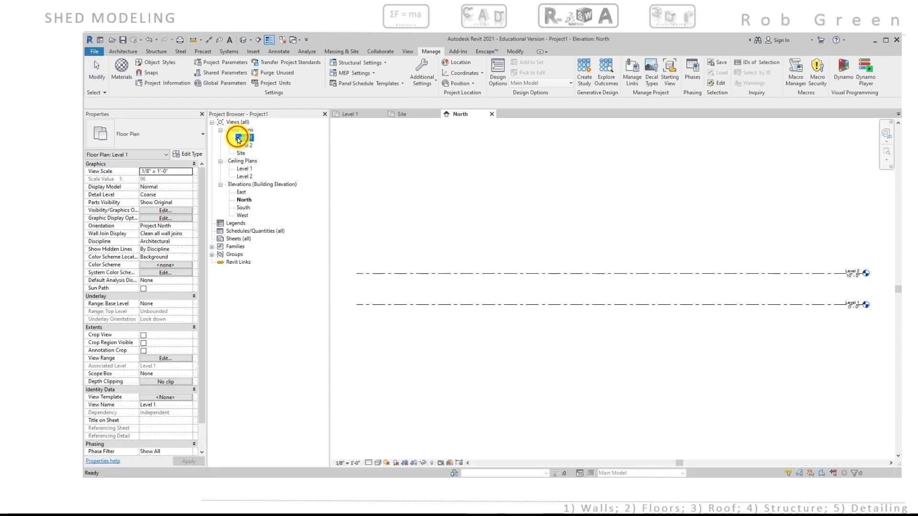
{"action": "left_click", "coordinate": [243, 216], "text": "shift"}
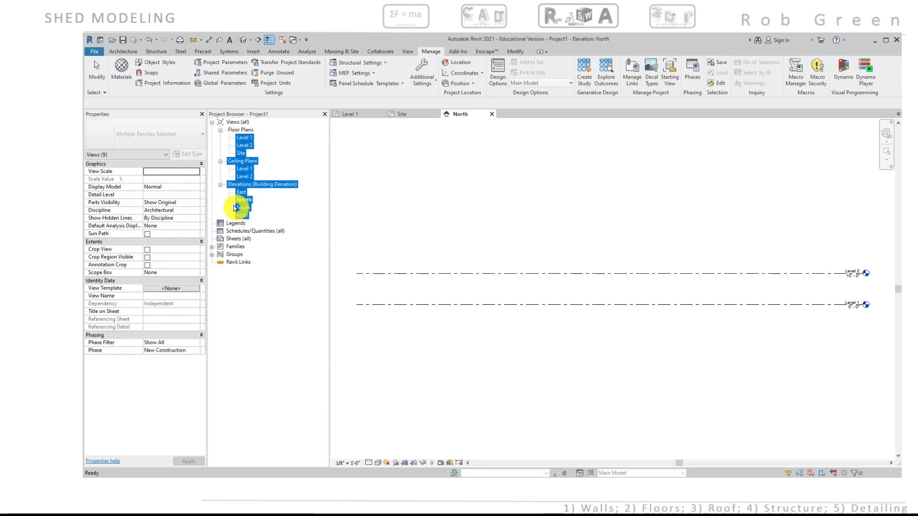
{"action": "left_click", "coordinate": [196, 171]}
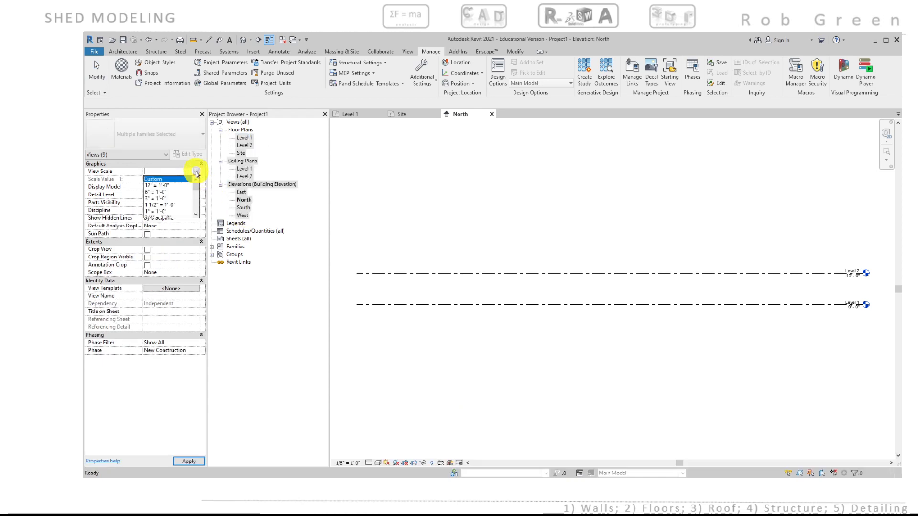
{"action": "scroll", "coordinate": [168, 200], "scroll_direction": "down", "scroll_amount": 1}
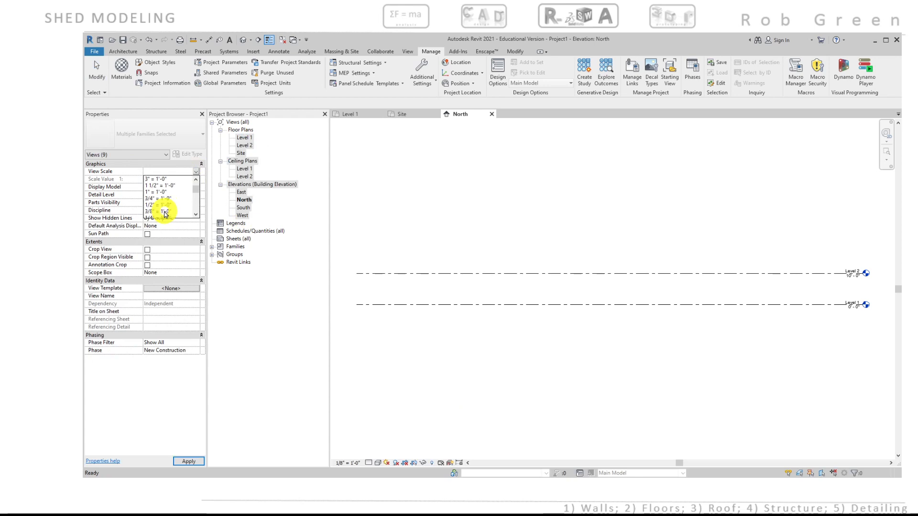
{"action": "left_click", "coordinate": [171, 205]}
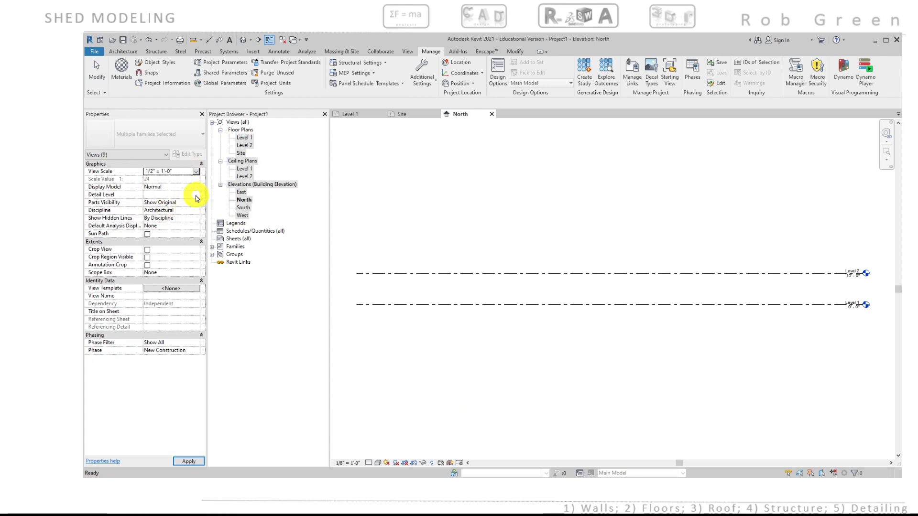
Set the detail level of the selected views to Fine and apply the changes
{"action": "left_click", "coordinate": [196, 195]}
{"action": "left_click", "coordinate": [151, 216]}
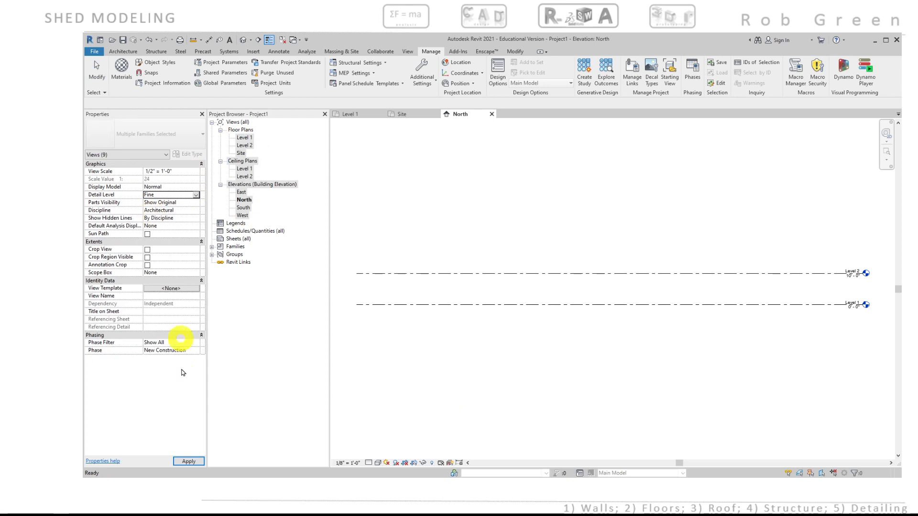
{"action": "left_click", "coordinate": [189, 461]}
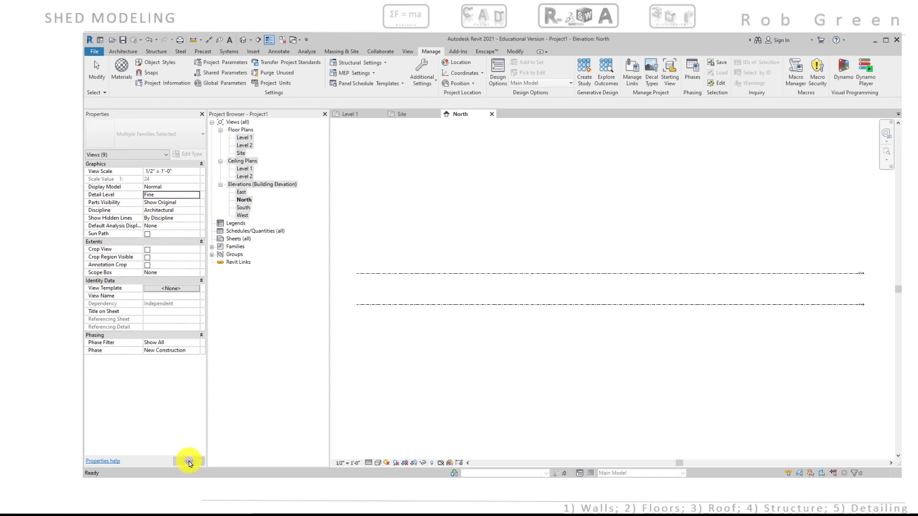
{"action": "left_click", "coordinate": [477, 359]}
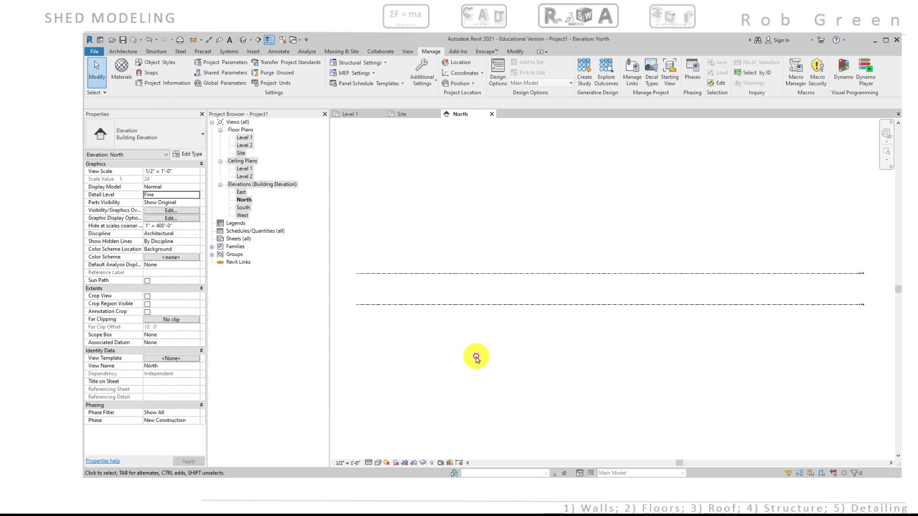
Open the West elevation to check its settings, and close both the North and West elevations
{"action": "double_click", "coordinate": [243, 216]}
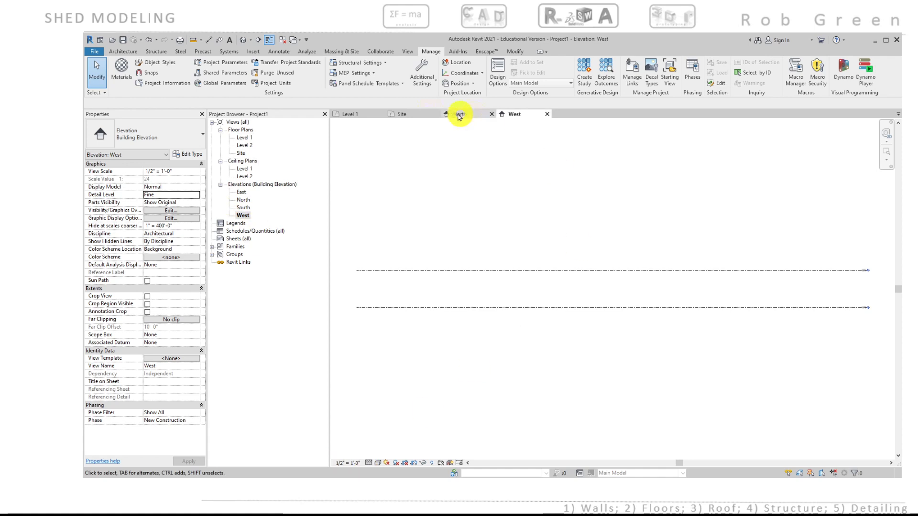
{"action": "left_click", "coordinate": [491, 114]}
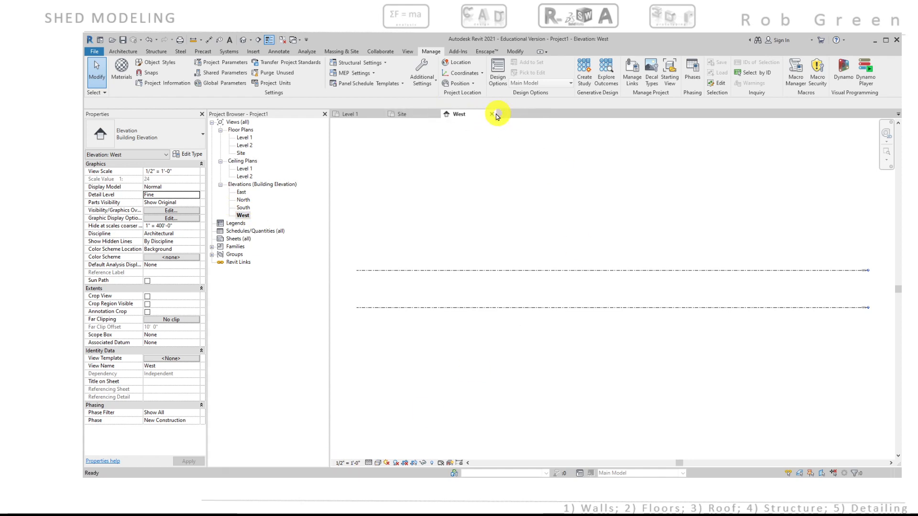
{"action": "left_click", "coordinate": [491, 115]}
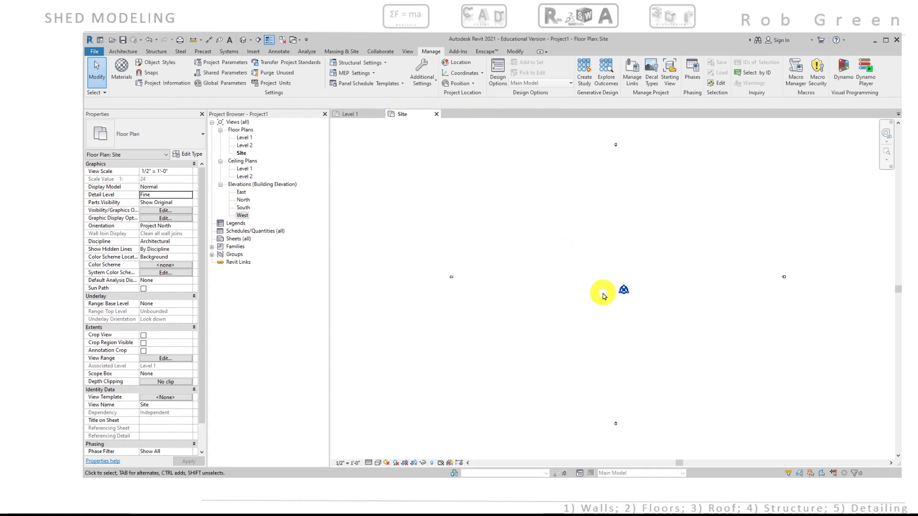
Draw a Generic - 8" wall 20' long in the Site plan, running horizontally west from the base point marker
{"action": "scroll", "coordinate": [603, 296], "scroll_direction": "up", "scroll_amount": 2}
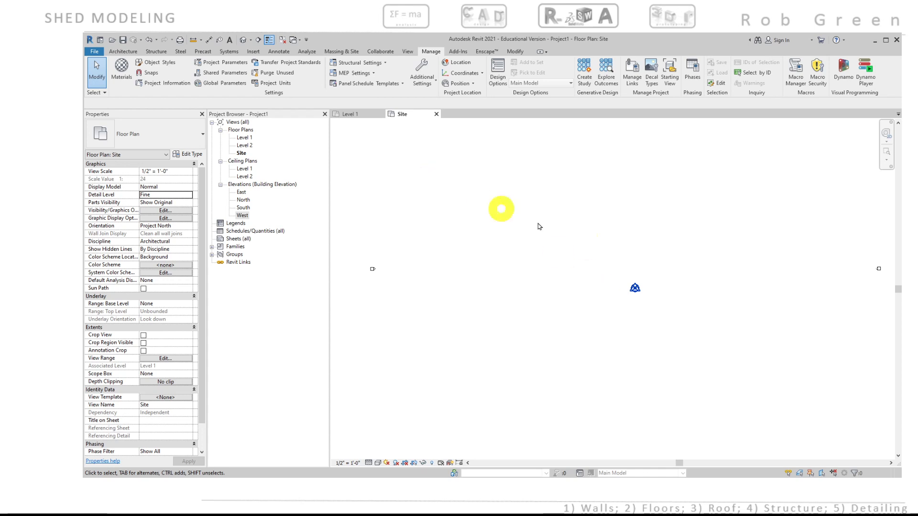
{"action": "left_click", "coordinate": [117, 53]}
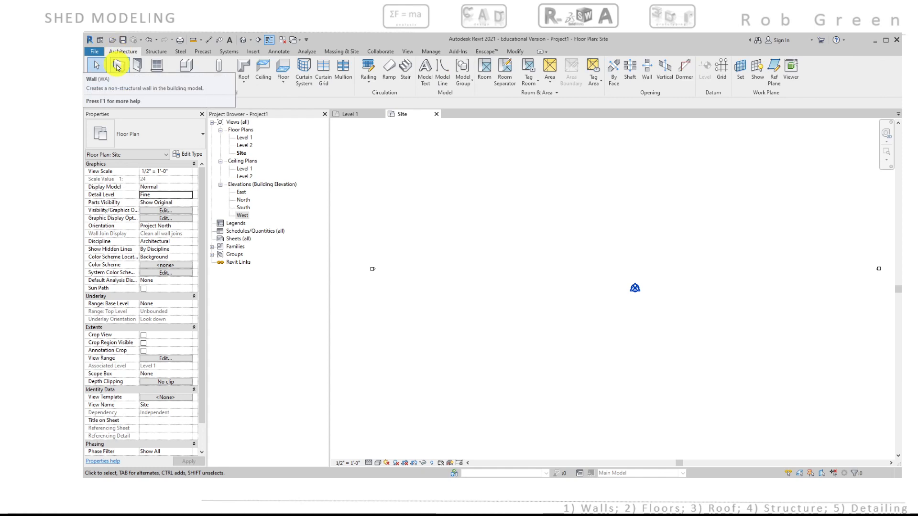
{"action": "left_click", "coordinate": [117, 67]}
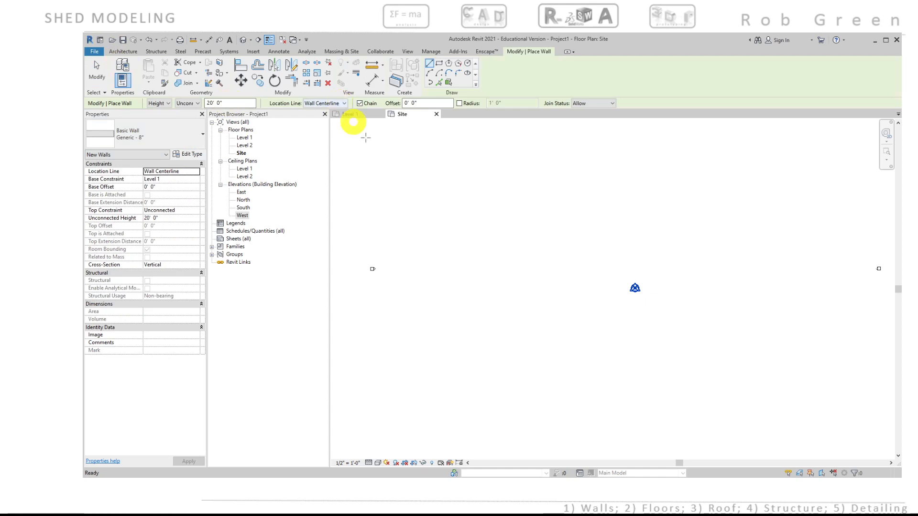
{"action": "left_click", "coordinate": [634, 288]}
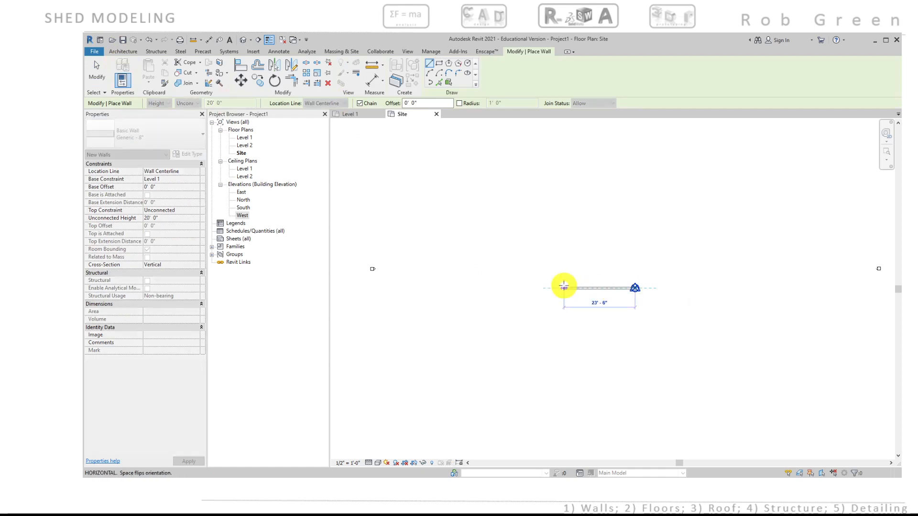
{"action": "type", "text": "20"}
{"action": "key", "text": "Return"}
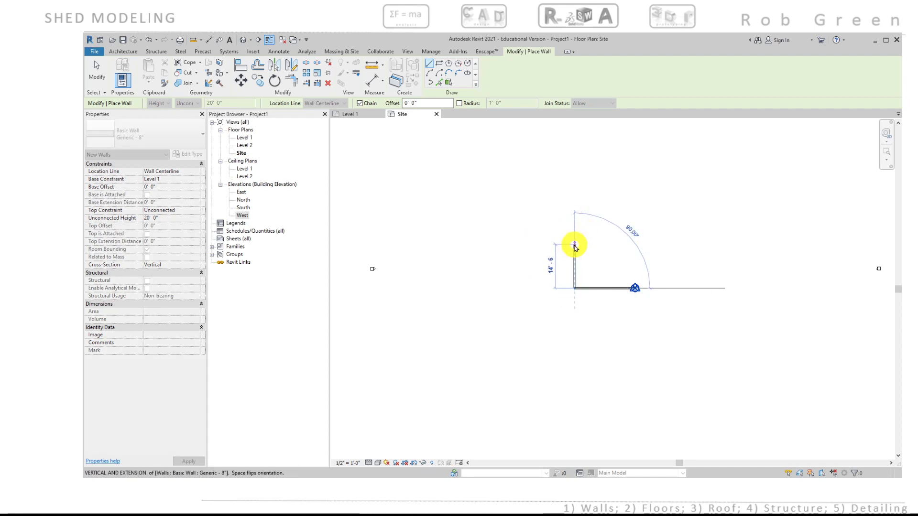
Draw a second connected wall 20' long, running north from the first wall's west end, and finish the Wall command
{"action": "type", "text": "12"}
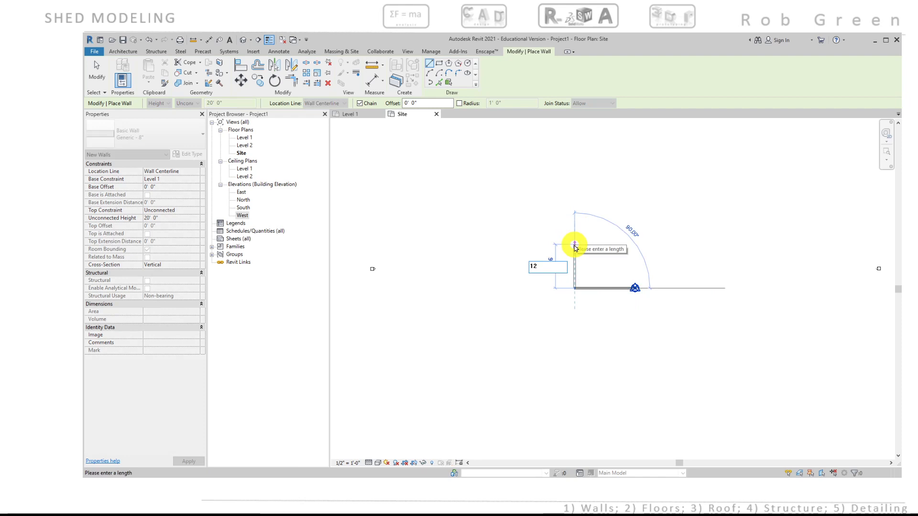
{"action": "key", "text": "BackSpace"}
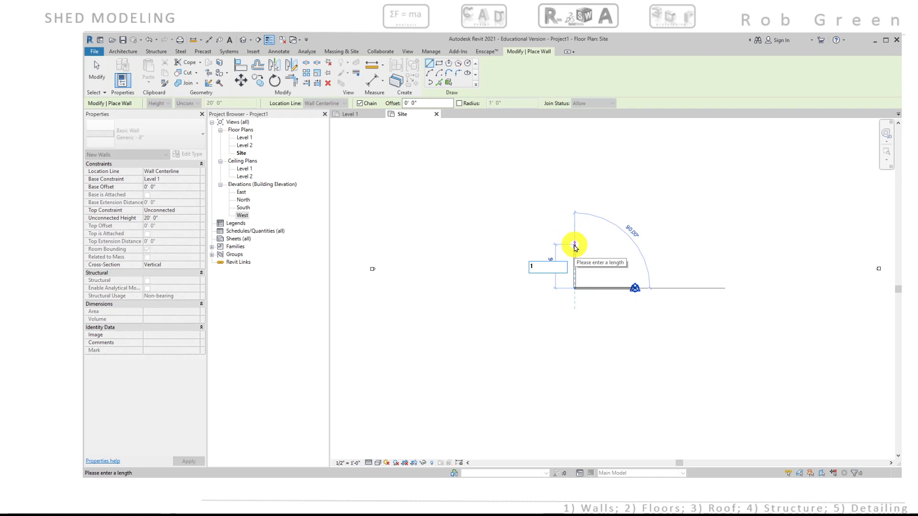
{"action": "type", "text": "20"}
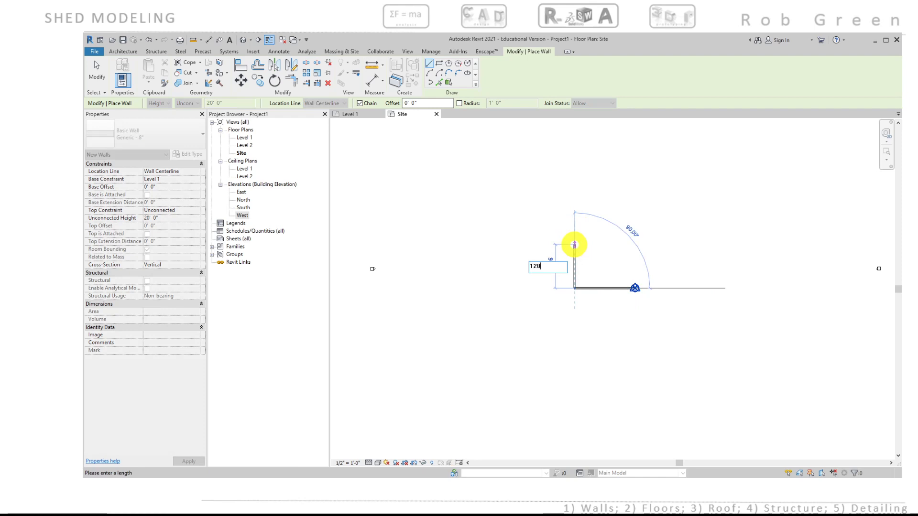
{"action": "key", "text": "BackSpace"}
{"action": "key", "text": "BackSpace"}
{"action": "type", "text": "20"}
{"action": "key", "text": "Return"}
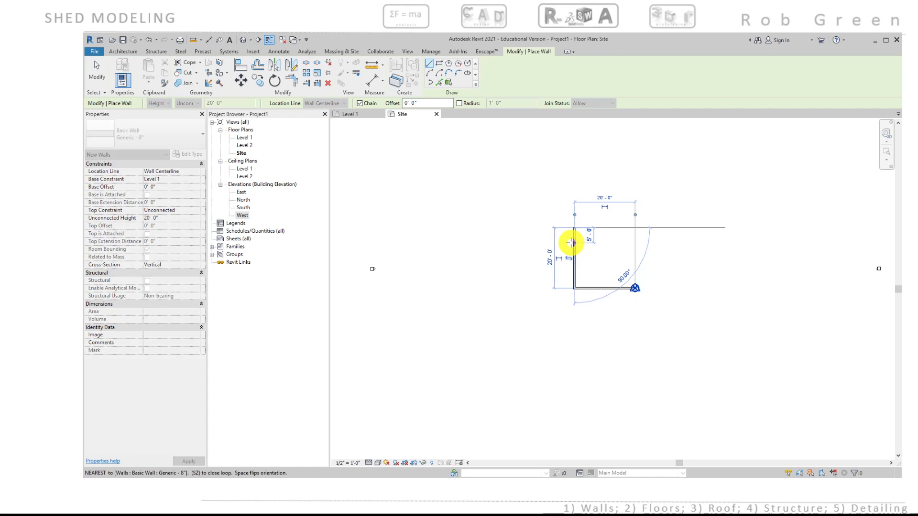
{"action": "key", "text": "Escape"}
{"action": "key", "text": "Escape"}
Open the default 3D view and select Level 1 to inspect its plane relative to the walls
{"action": "scroll", "coordinate": [617, 251], "scroll_direction": "up", "scroll_amount": 1}
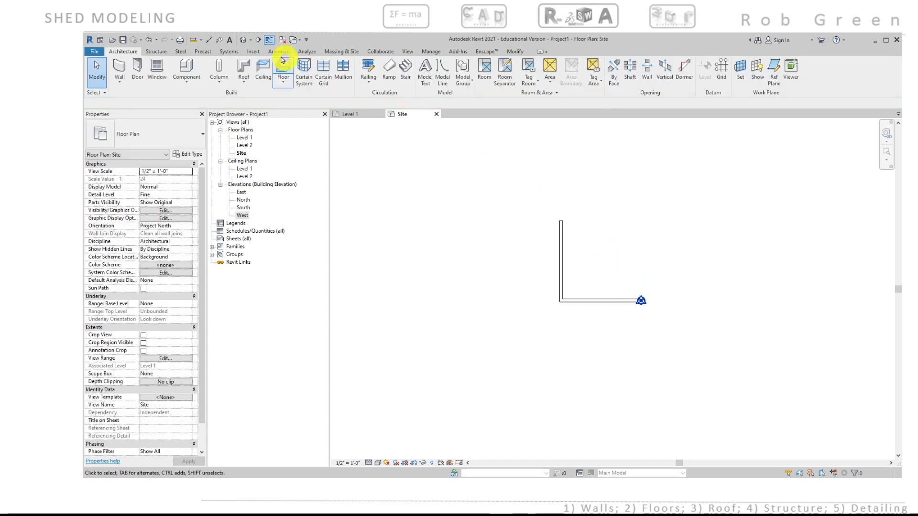
{"action": "left_click", "coordinate": [244, 40]}
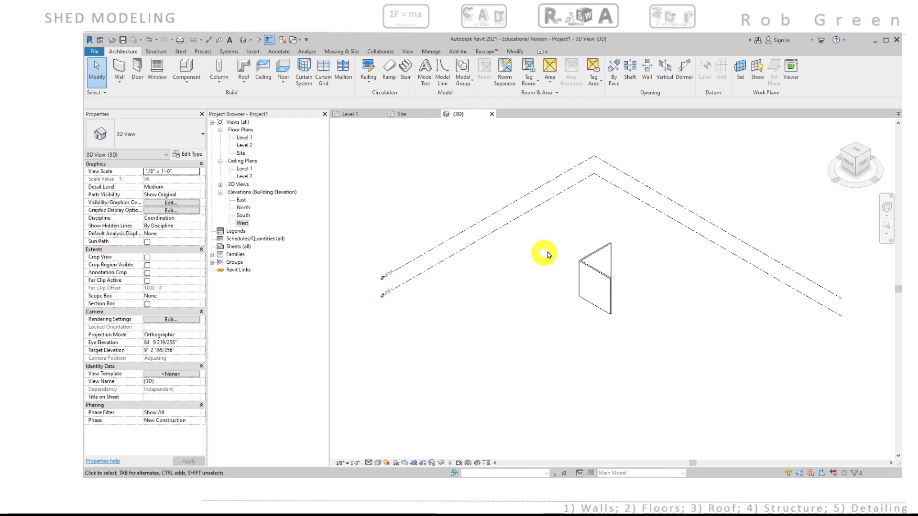
{"action": "left_click", "coordinate": [528, 212]}
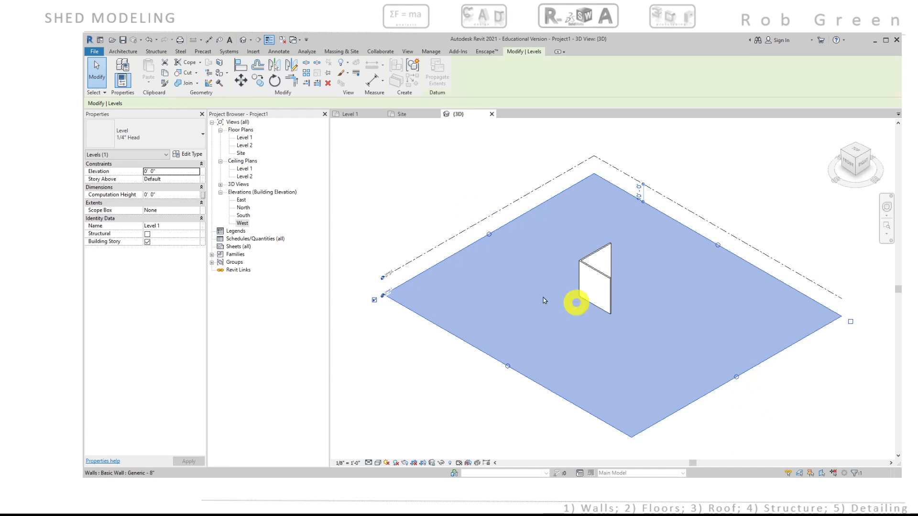
Open the South elevation, try to shorten Level 1's west end, and switch that end back to 3D extents
{"action": "double_click", "coordinate": [243, 216]}
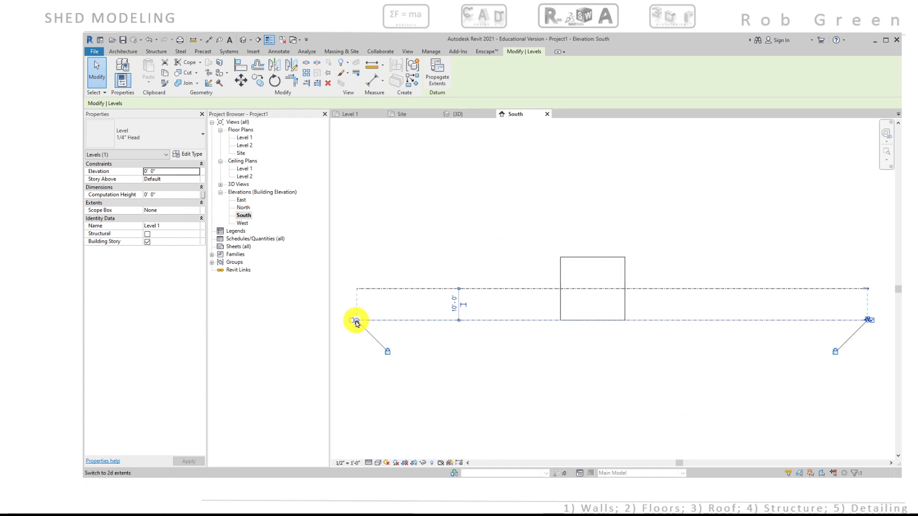
{"action": "left_click_drag", "start_coordinate": [358, 320], "coordinate": [445, 320]}
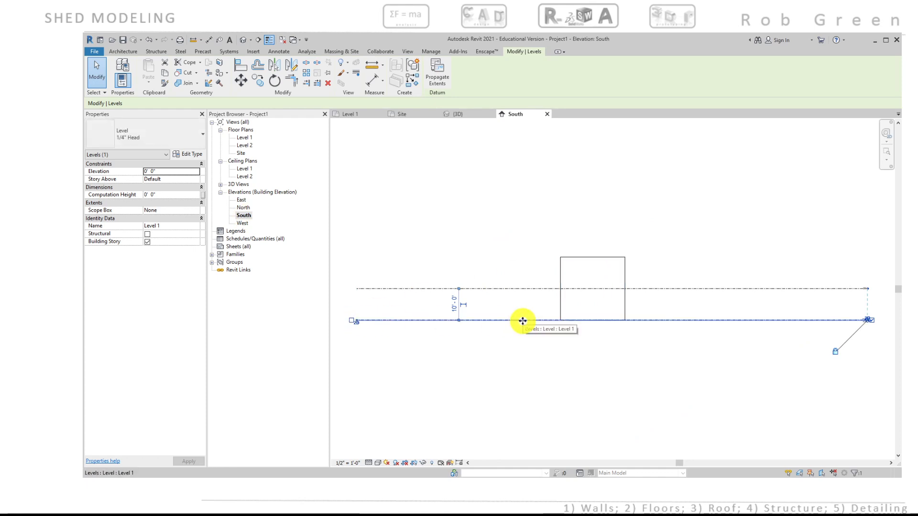
{"action": "left_click", "coordinate": [520, 376]}
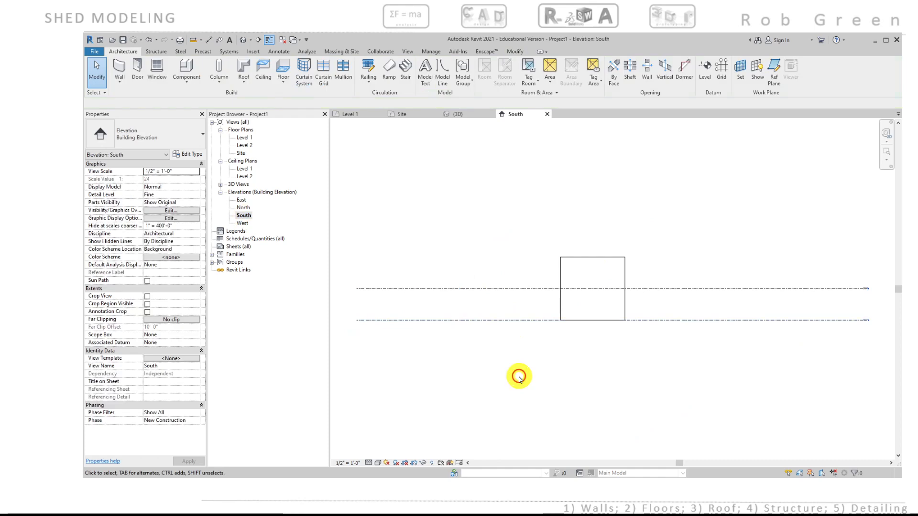
{"action": "left_click", "coordinate": [415, 321]}
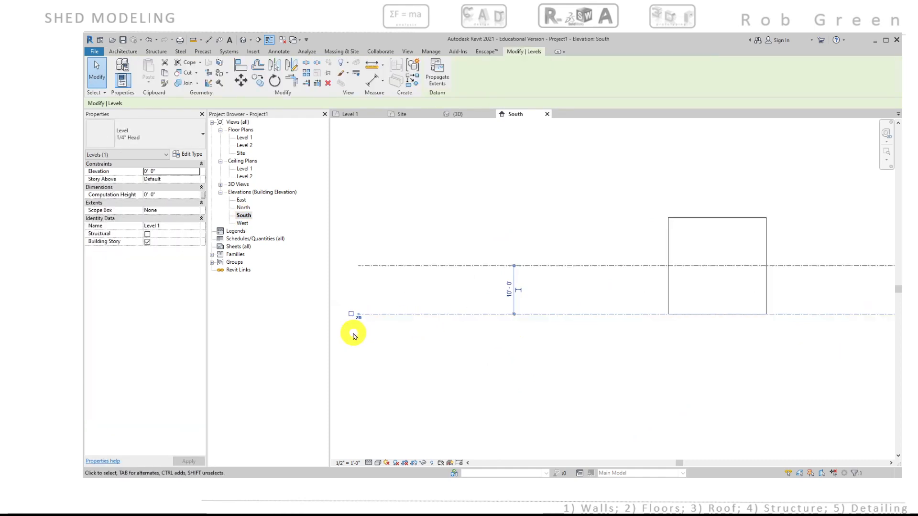
{"action": "left_click", "coordinate": [358, 317]}
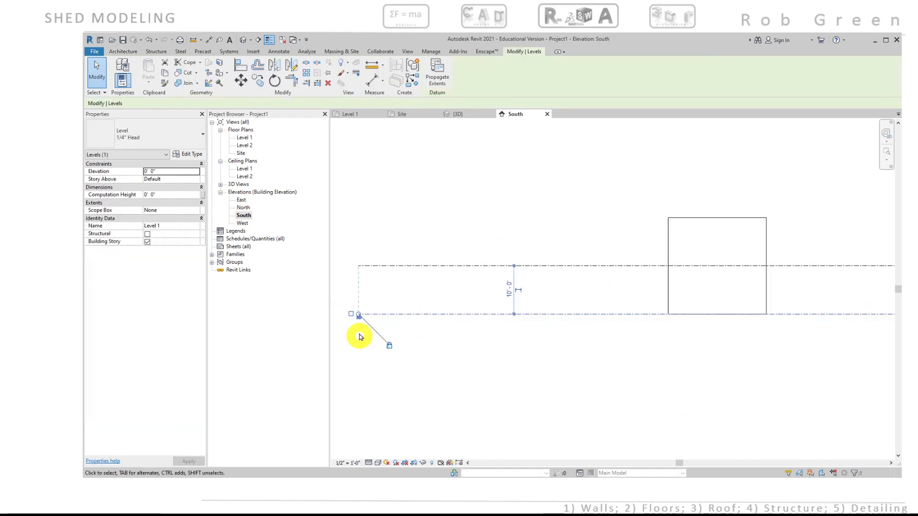
Shorten the levels' west end in the South elevation to just west of the walls
{"action": "scroll", "coordinate": [359, 316], "scroll_direction": "up", "scroll_amount": 2}
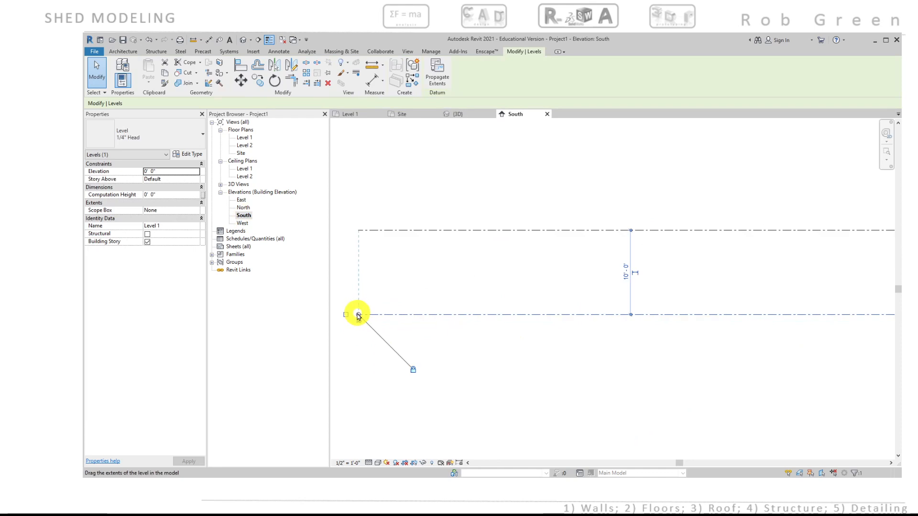
{"action": "left_click_drag", "start_coordinate": [359, 315], "coordinate": [771, 321]}
{"action": "scroll", "coordinate": [727, 324], "scroll_direction": "down", "scroll_amount": 2}
{"action": "scroll", "coordinate": [727, 324], "scroll_direction": "down", "scroll_amount": 1}
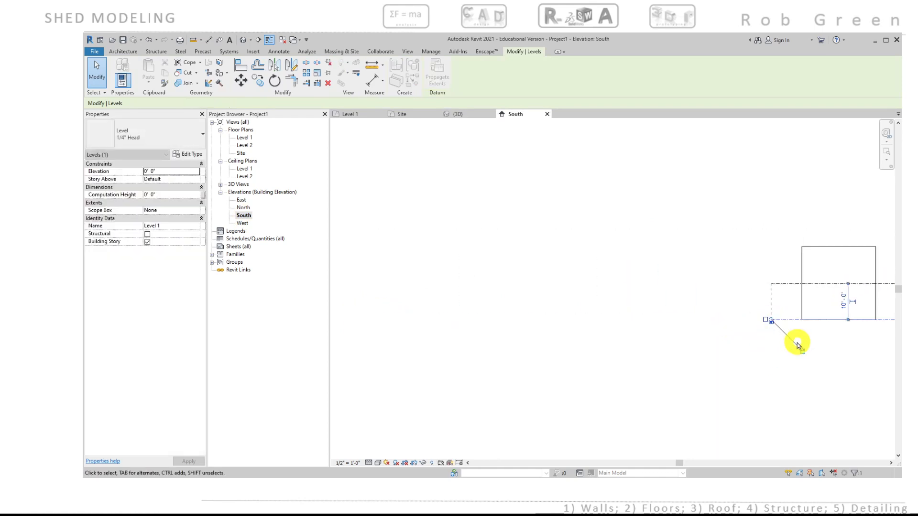
Shorten the levels' east end in the South elevation toward the walls and deselect Level 1
{"action": "middle_click_drag", "start_coordinate": [798, 346], "coordinate": [580, 318]}
{"action": "scroll", "coordinate": [662, 344], "scroll_direction": "down", "scroll_amount": 1}
{"action": "scroll", "coordinate": [766, 324], "scroll_direction": "up", "scroll_amount": 2}
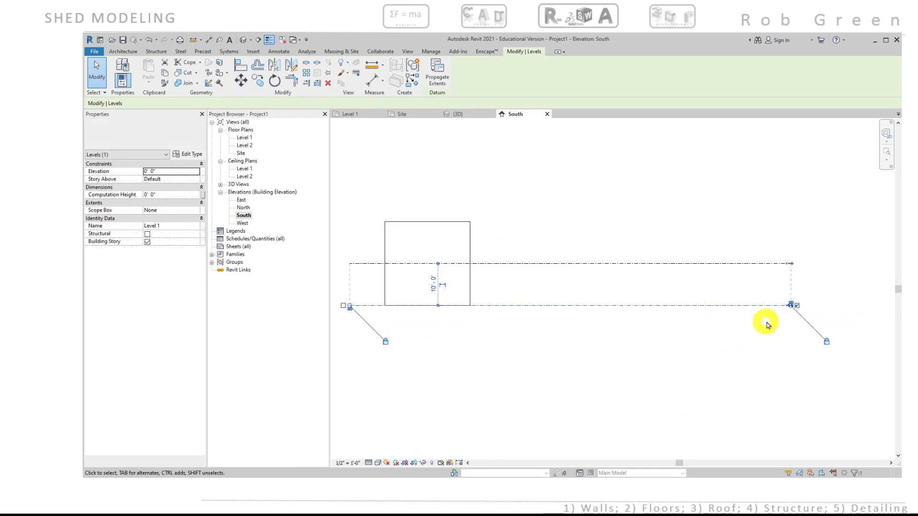
{"action": "scroll", "coordinate": [767, 324], "scroll_direction": "up", "scroll_amount": 3}
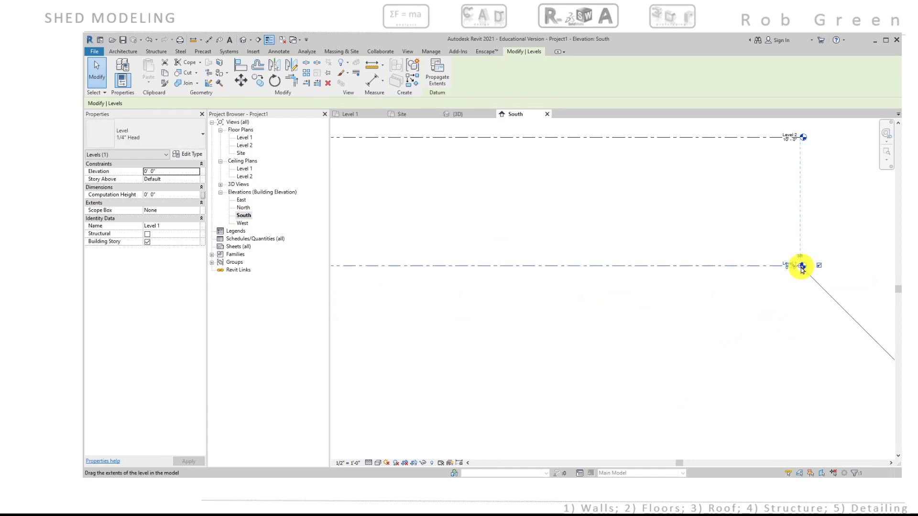
{"action": "left_click_drag", "start_coordinate": [800, 267], "coordinate": [555, 266]}
{"action": "scroll", "coordinate": [555, 266], "scroll_direction": "down", "scroll_amount": 2}
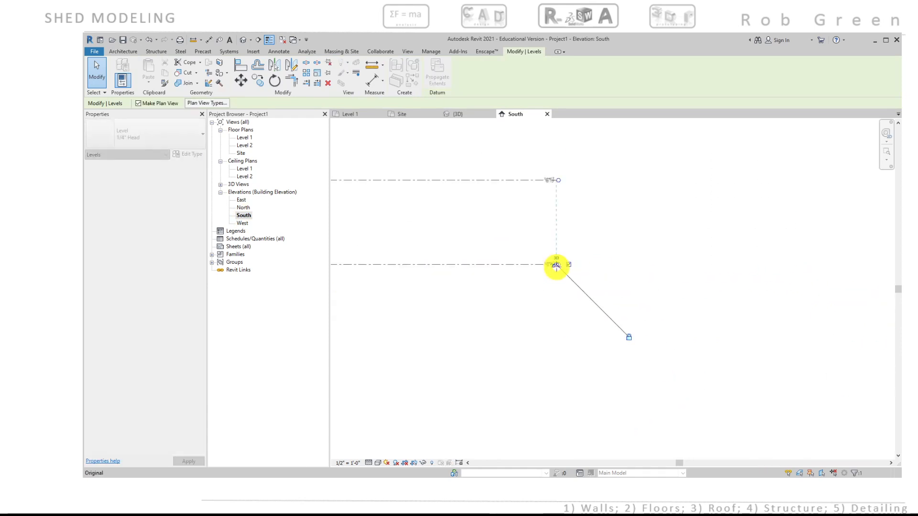
{"action": "middle_click_drag", "start_coordinate": [556, 269], "coordinate": [557, 316]}
{"action": "left_click", "coordinate": [542, 326]}
{"action": "scroll", "coordinate": [536, 331], "scroll_direction": "down", "scroll_amount": 1}
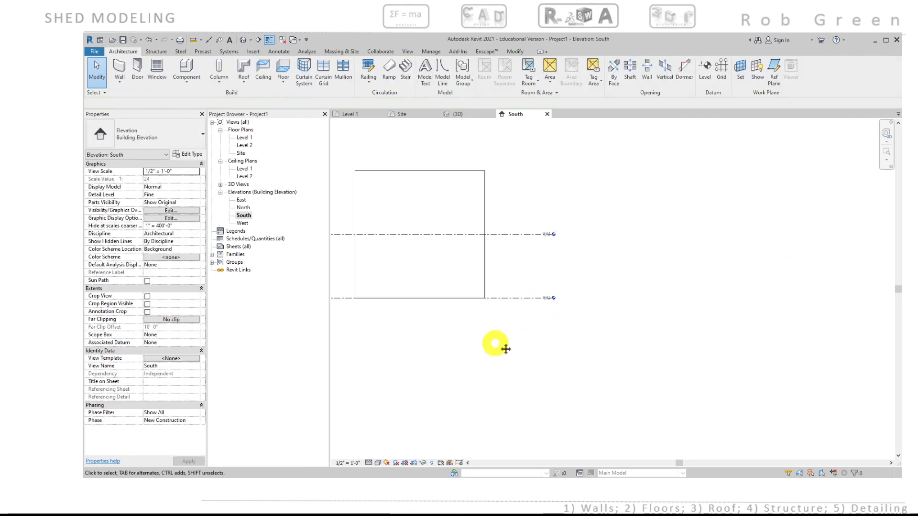
Pull both ends of the levels closer to the walls in the South elevation, leaving a short overhang on each side
{"action": "middle_click_drag", "start_coordinate": [498, 343], "coordinate": [625, 344]}
{"action": "scroll", "coordinate": [553, 286], "scroll_direction": "up", "scroll_amount": 1}
{"action": "left_click", "coordinate": [713, 310]}
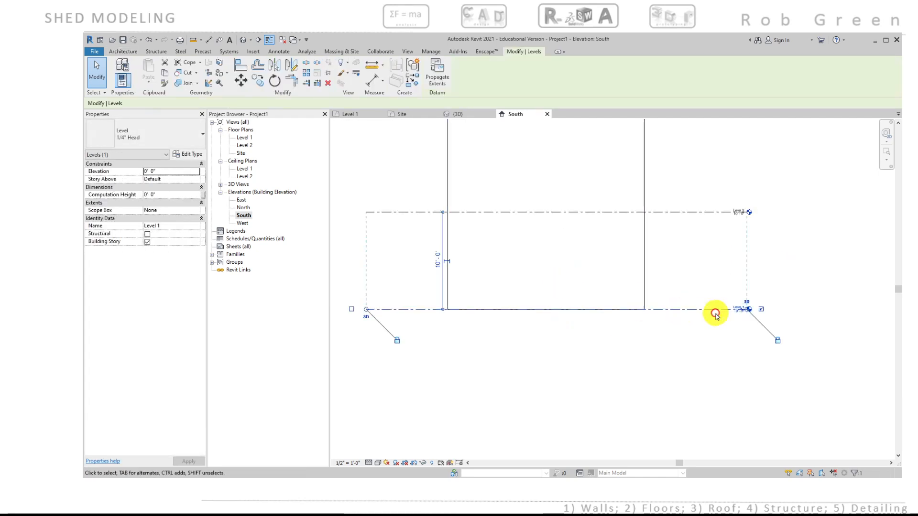
{"action": "scroll", "coordinate": [725, 311], "scroll_direction": "up", "scroll_amount": 1}
{"action": "middle_click_drag", "start_coordinate": [725, 311], "coordinate": [816, 324]}
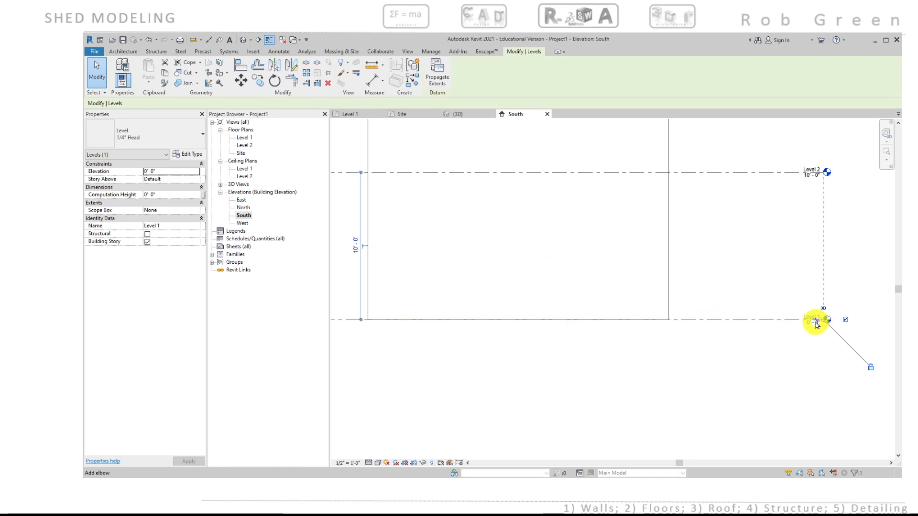
{"action": "left_click_drag", "start_coordinate": [822, 323], "coordinate": [751, 320]}
{"action": "middle_click_drag", "start_coordinate": [651, 360], "coordinate": [793, 370]}
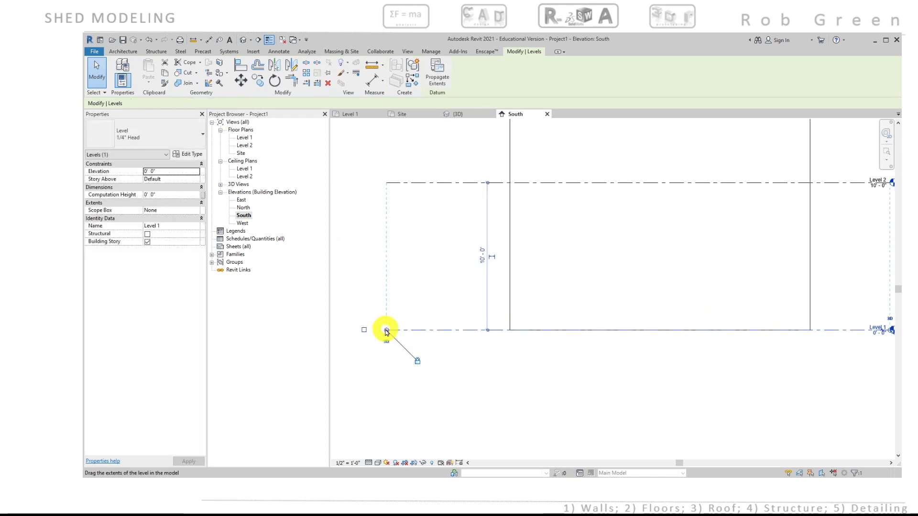
{"action": "left_click_drag", "start_coordinate": [386, 330], "coordinate": [474, 328]}
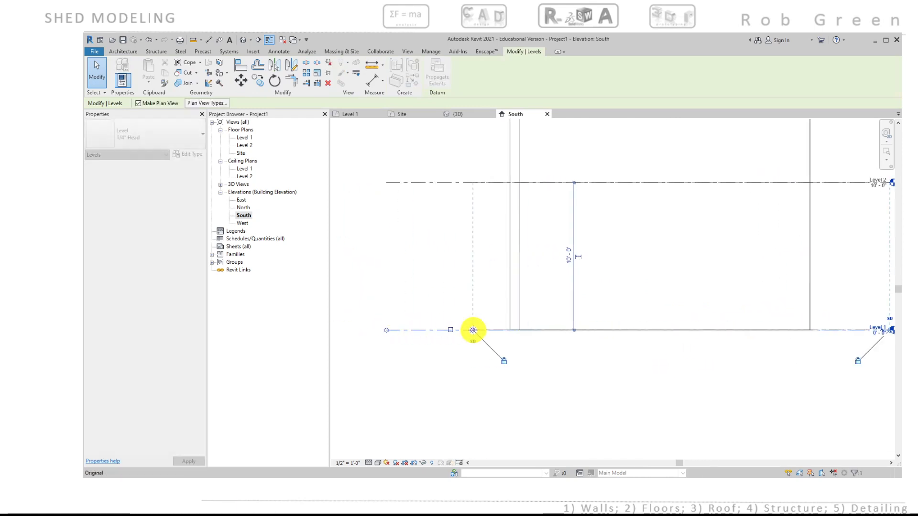
{"action": "left_click", "coordinate": [575, 379]}
{"action": "scroll", "coordinate": [575, 379], "scroll_direction": "down", "scroll_amount": 2}
{"action": "middle_click_drag", "start_coordinate": [597, 380], "coordinate": [565, 373]}
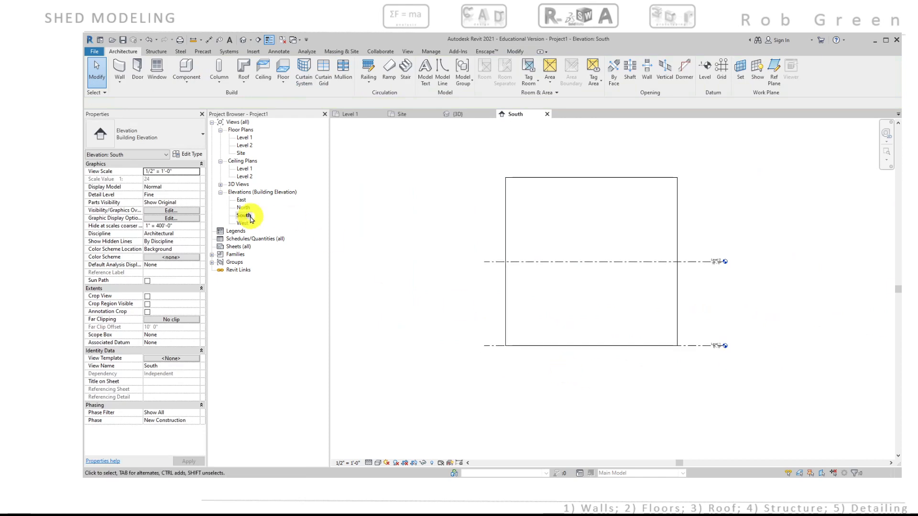
Close the South view, open the West elevation, and shorten the levels' north end to just beyond the wall
{"action": "left_click", "coordinate": [548, 114]}
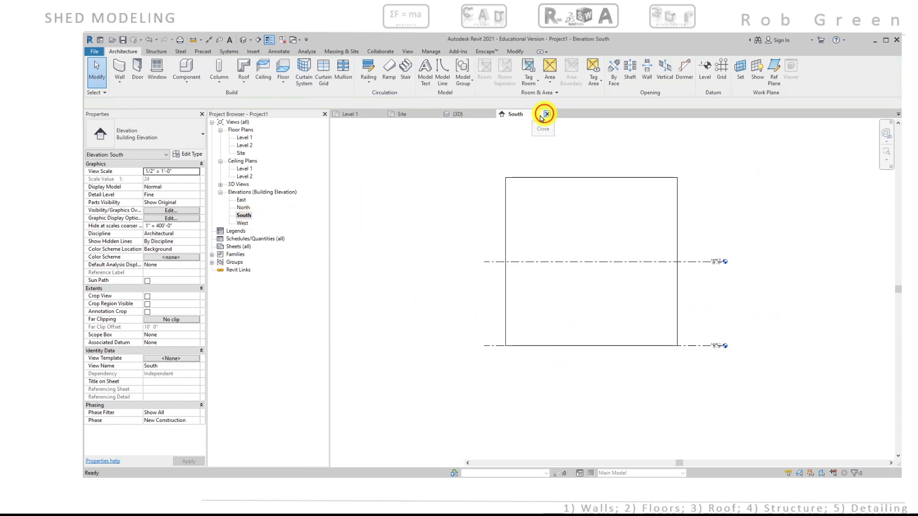
{"action": "double_click", "coordinate": [244, 223]}
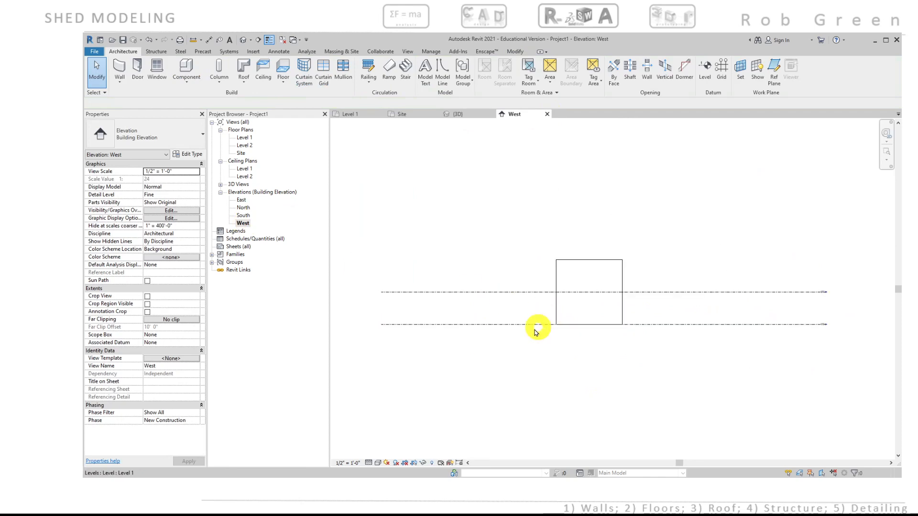
{"action": "left_click", "coordinate": [480, 319]}
{"action": "scroll", "coordinate": [414, 323], "scroll_direction": "up", "scroll_amount": 2}
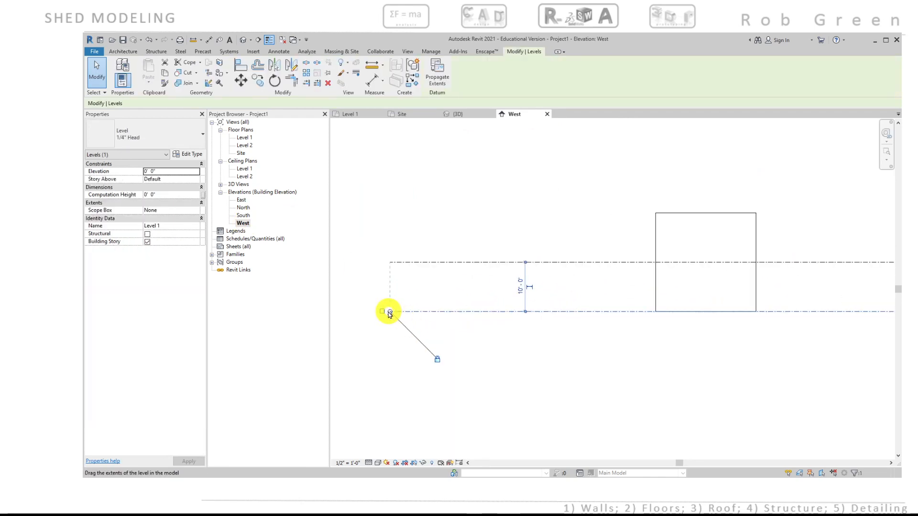
{"action": "left_click_drag", "start_coordinate": [390, 313], "coordinate": [633, 311]}
{"action": "middle_click_drag", "start_coordinate": [701, 324], "coordinate": [502, 322]}
Return Level 1's south end to 3D extents in the West elevation and shorten the levels to just past the wall
{"action": "left_click", "coordinate": [833, 294]}
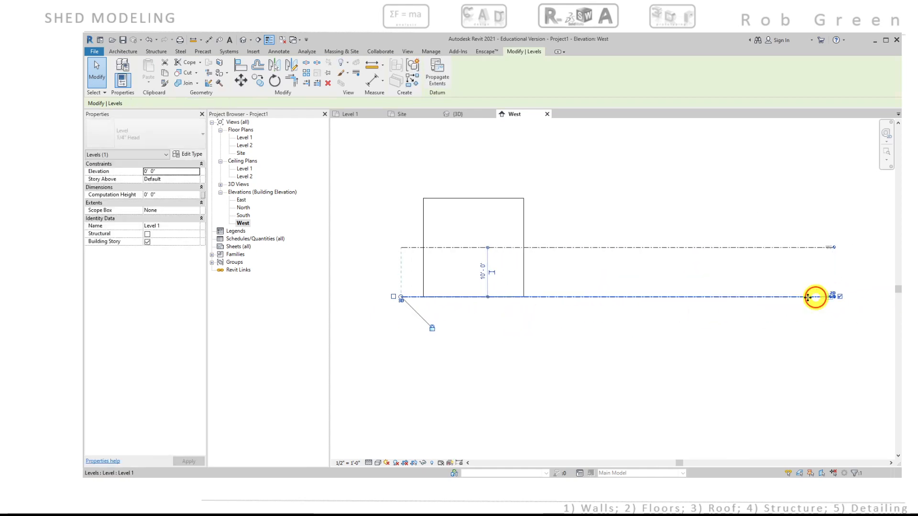
{"action": "left_click", "coordinate": [758, 328]}
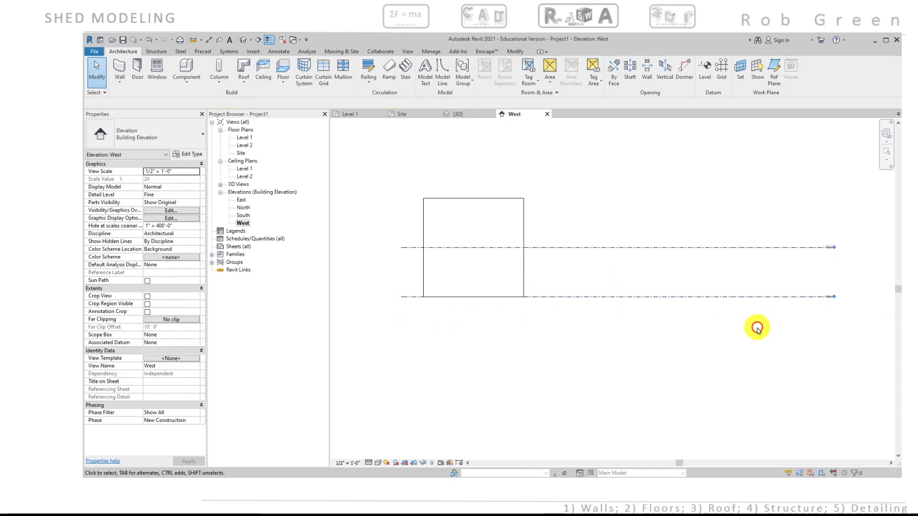
{"action": "scroll", "coordinate": [774, 306], "scroll_direction": "up", "scroll_amount": 2}
{"action": "left_click", "coordinate": [774, 283]}
{"action": "middle_click_drag", "start_coordinate": [789, 317], "coordinate": [686, 330]}
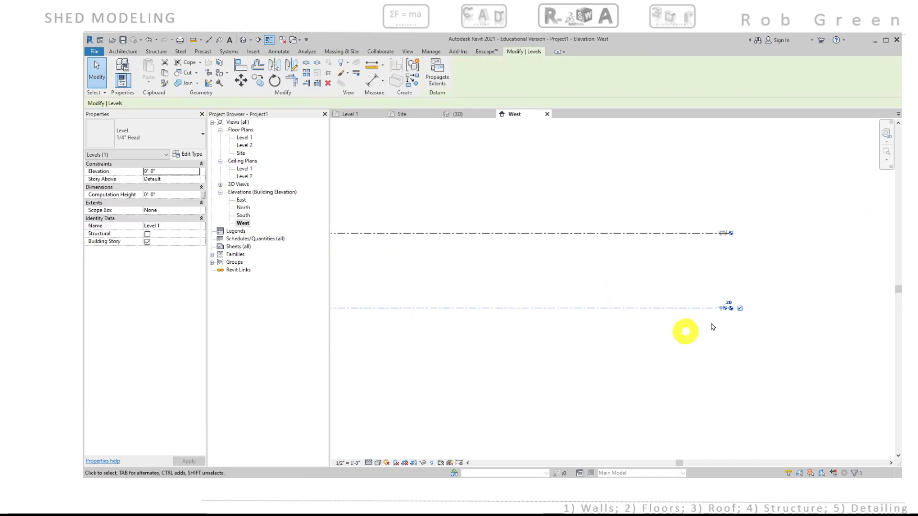
{"action": "left_click", "coordinate": [731, 305]}
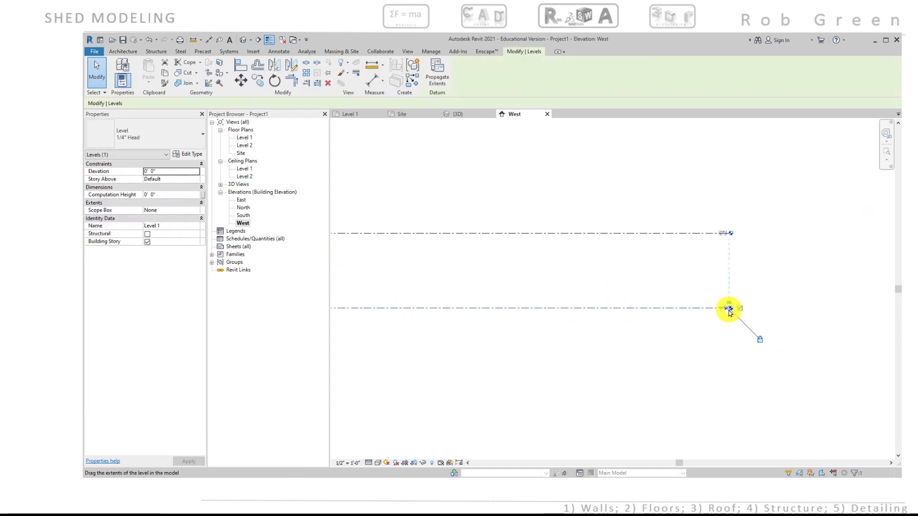
{"action": "left_click_drag", "start_coordinate": [730, 311], "coordinate": [412, 308]}
{"action": "middle_click_drag", "start_coordinate": [412, 307], "coordinate": [756, 342]}
{"action": "left_click_drag", "start_coordinate": [755, 342], "coordinate": [615, 336]}
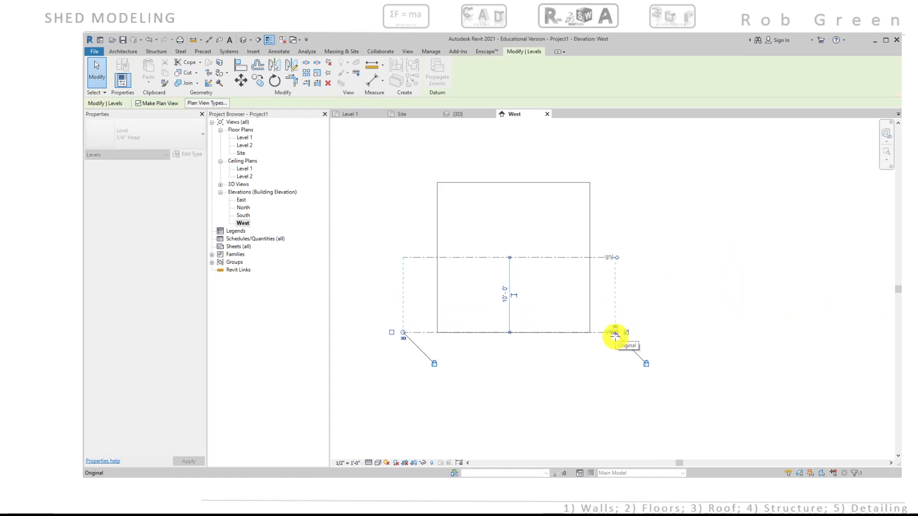
{"action": "left_click", "coordinate": [580, 371]}
{"action": "scroll", "coordinate": [578, 372], "scroll_direction": "down", "scroll_amount": 1}
{"action": "middle_click_drag", "start_coordinate": [545, 374], "coordinate": [623, 365]}
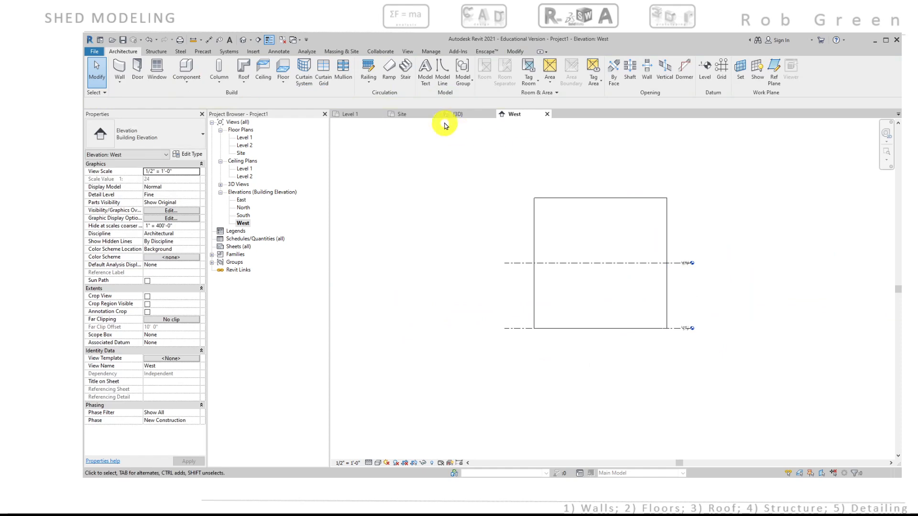
Delete both trial walls in the 3D view and return to the Site plan
{"action": "left_click", "coordinate": [457, 116]}
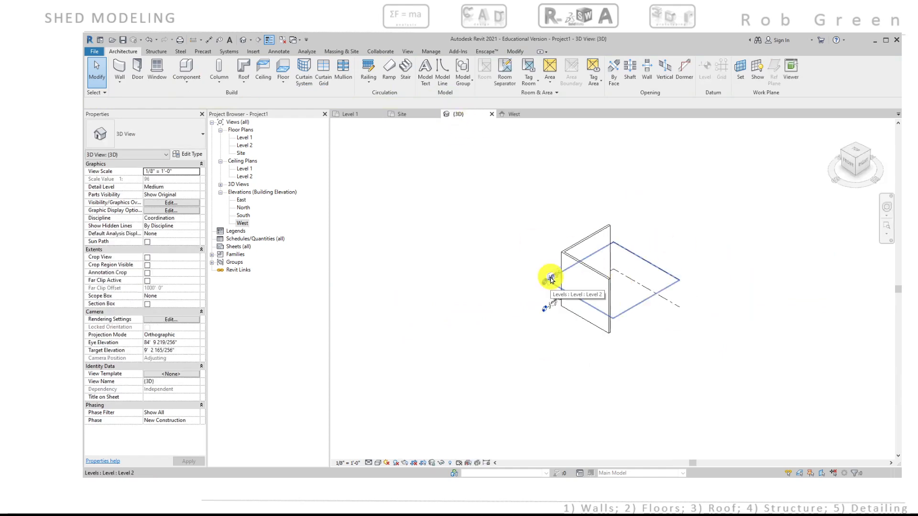
{"action": "left_click", "coordinate": [608, 310]}
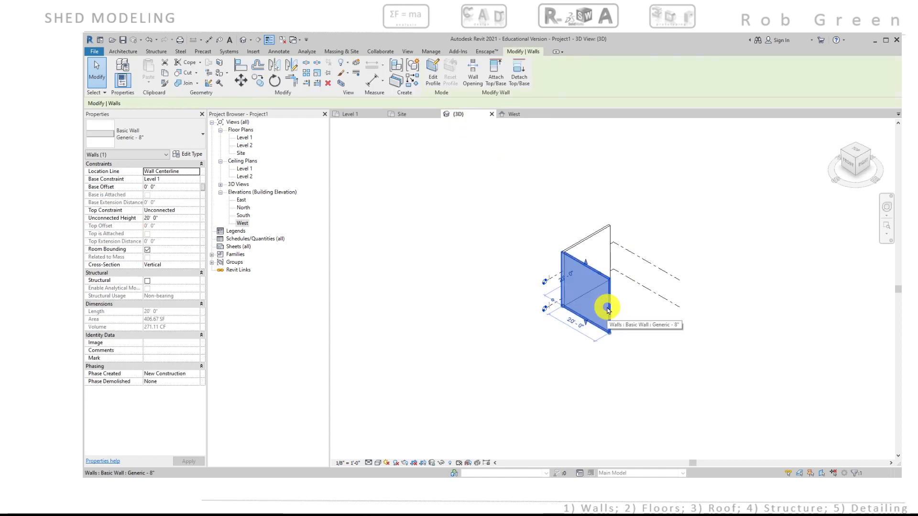
{"action": "key", "text": "Escape"}
{"action": "left_click", "coordinate": [589, 237]}
{"action": "key", "text": "Delete"}
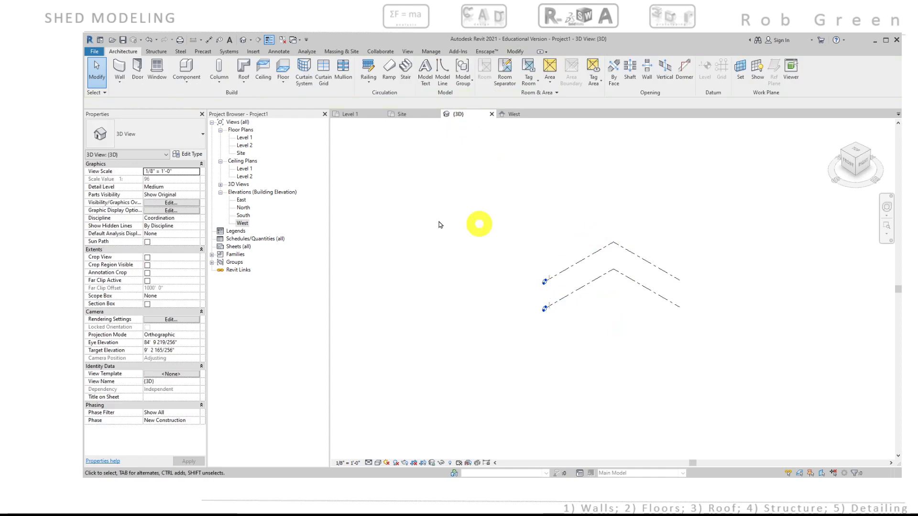
{"action": "left_click", "coordinate": [399, 116]}
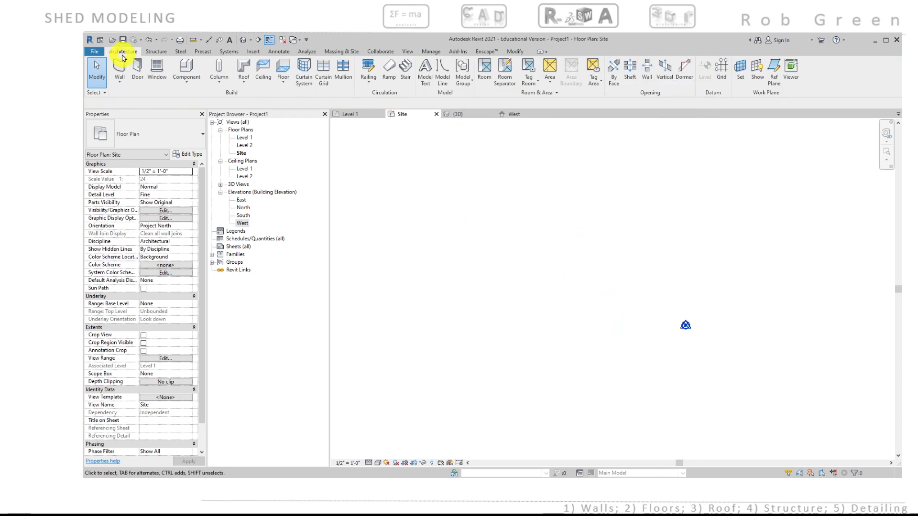
{"action": "left_click", "coordinate": [720, 71]}
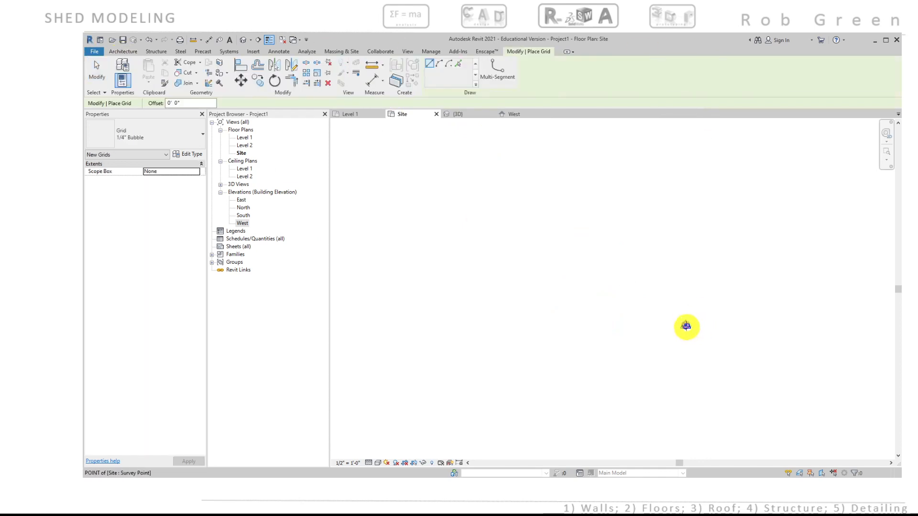
{"action": "left_click", "coordinate": [686, 325]}
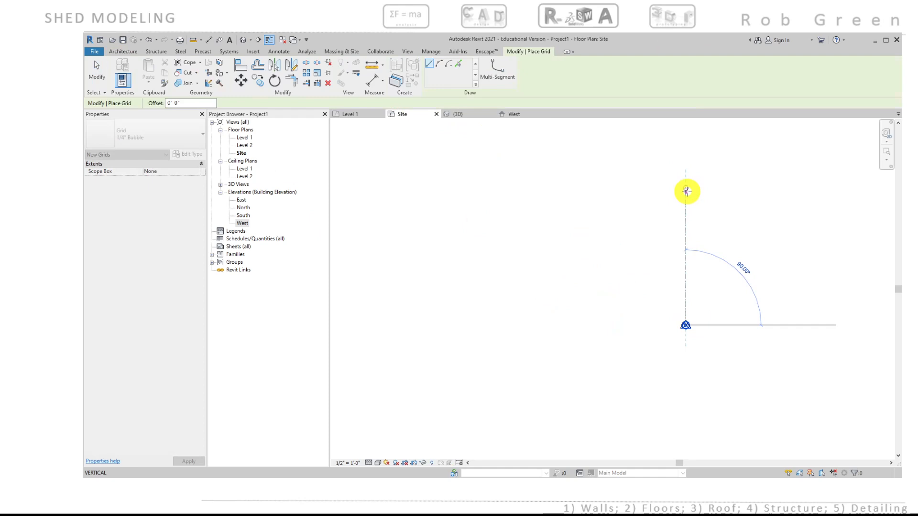
{"action": "scroll", "coordinate": [685, 232], "scroll_direction": "up", "scroll_amount": 3}
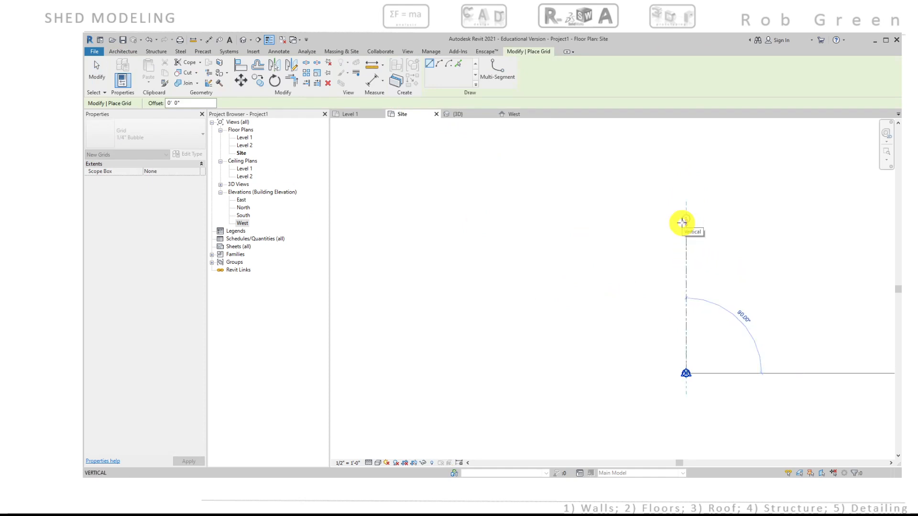
{"action": "key", "text": "Escape"}
{"action": "scroll", "coordinate": [677, 242], "scroll_direction": "down", "scroll_amount": 2}
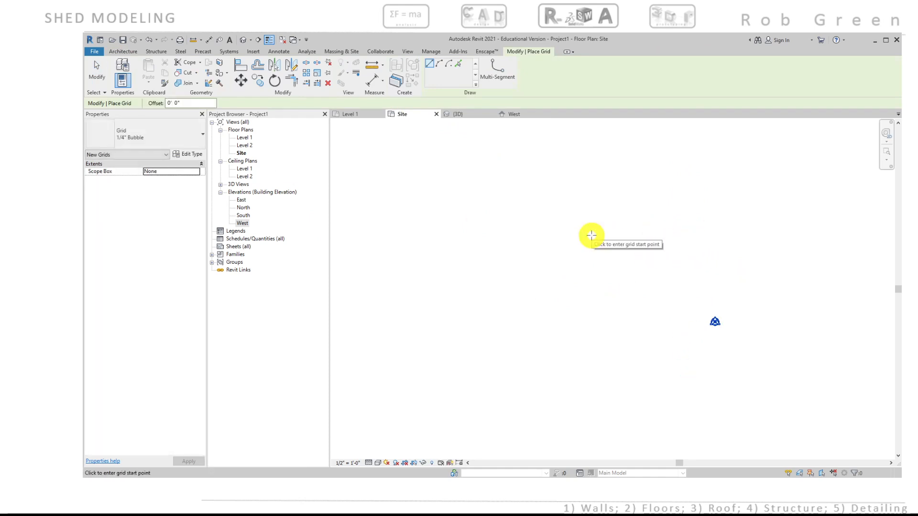
Undo the deletion of both trial walls
{"action": "key", "text": "ctrl+z"}
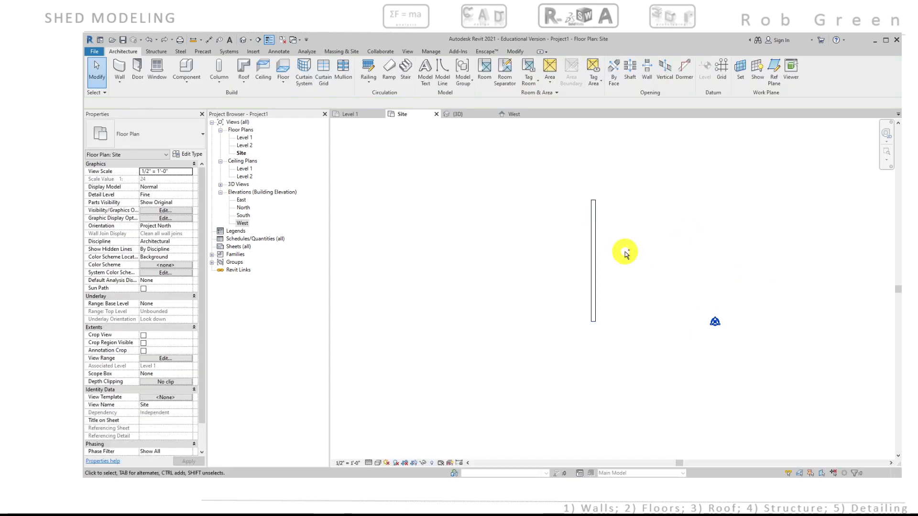
{"action": "key", "text": "ctrl+z"}
{"action": "middle_click_drag", "start_coordinate": [635, 252], "coordinate": [570, 260]}
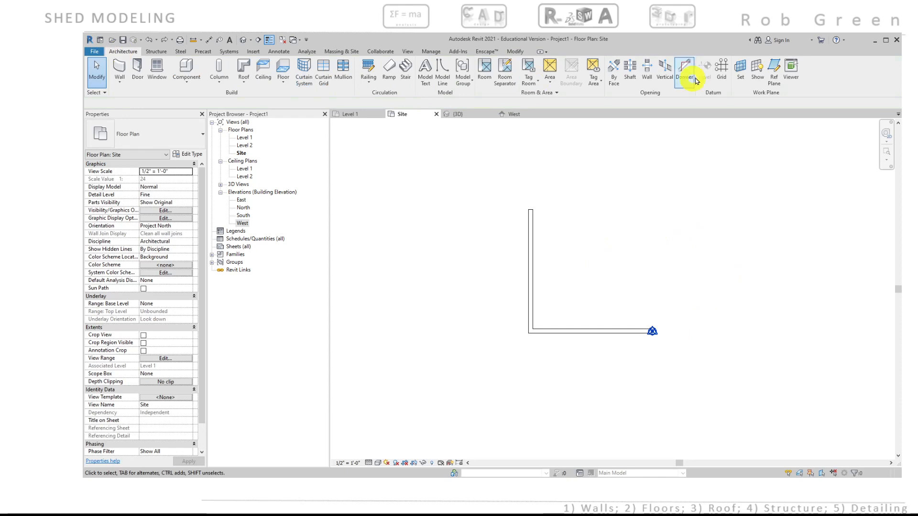
Draw a vertical grid line from the base point marker to north of the west wall's top end, and finish the Grid command
{"action": "left_click", "coordinate": [720, 70]}
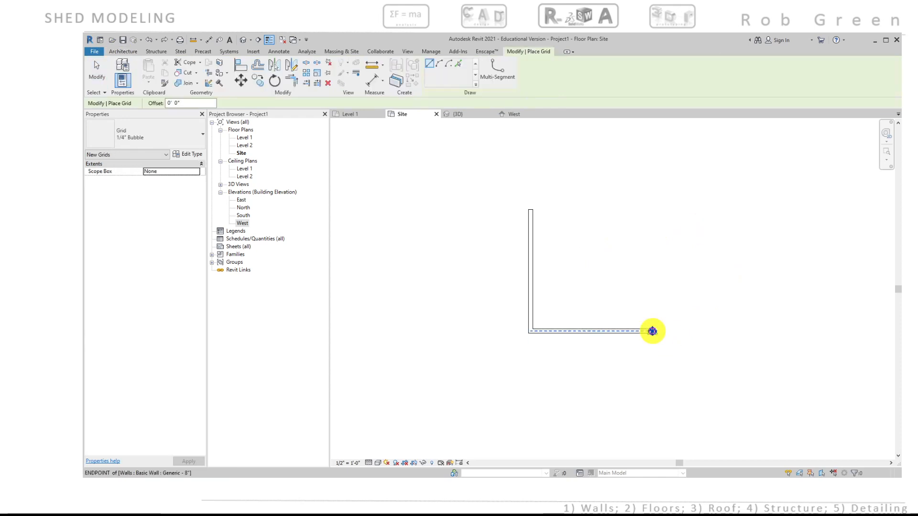
{"action": "left_click", "coordinate": [652, 331]}
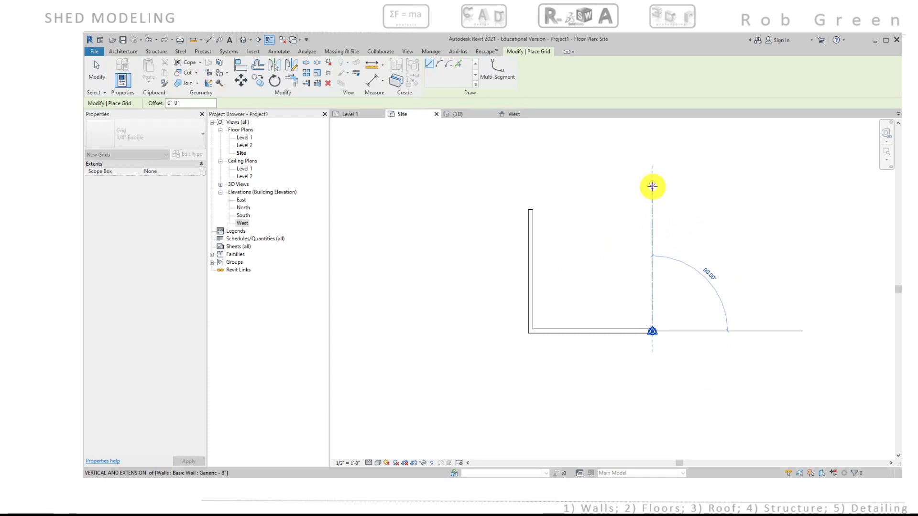
{"action": "left_click", "coordinate": [653, 186]}
{"action": "key", "text": "Escape"}
{"action": "key", "text": "Escape"}
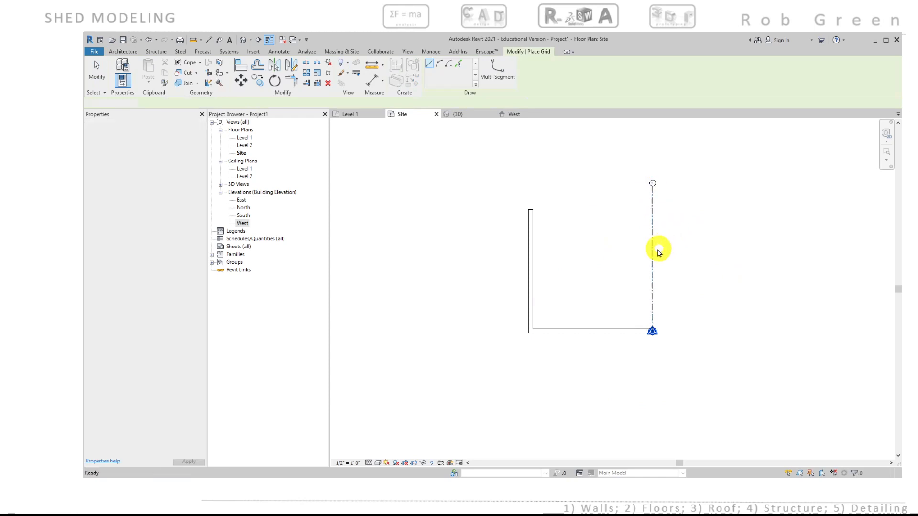
Extend the grid line's south end slightly below the horizontal wall and deselect it
{"action": "scroll", "coordinate": [651, 338], "scroll_direction": "up", "scroll_amount": 2}
{"action": "left_click", "coordinate": [654, 329]}
{"action": "left_click_drag", "start_coordinate": [654, 329], "coordinate": [654, 375]}
{"action": "left_click", "coordinate": [612, 374]}
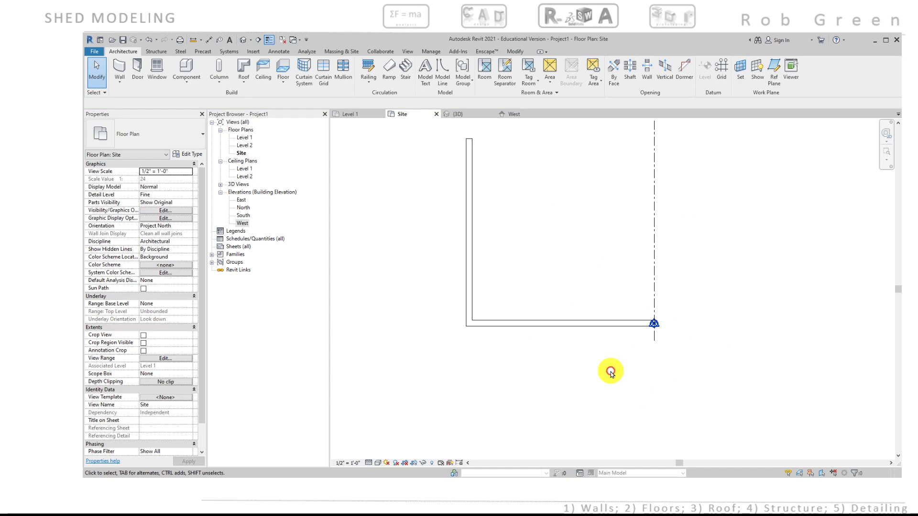
{"action": "scroll", "coordinate": [610, 372], "scroll_direction": "down", "scroll_amount": 2}
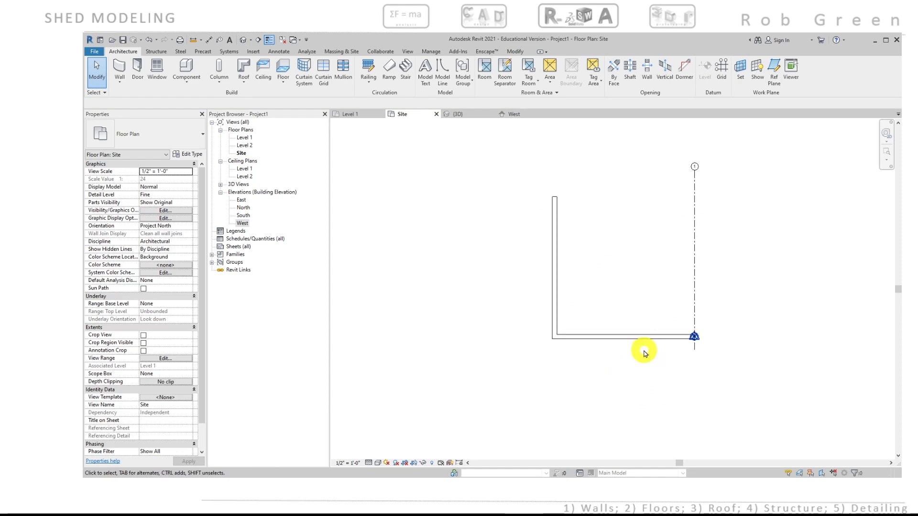
Copy the vertical grid line 20' to the west, onto the west wall's centreline, and deselect the copy
{"action": "left_click", "coordinate": [695, 267]}
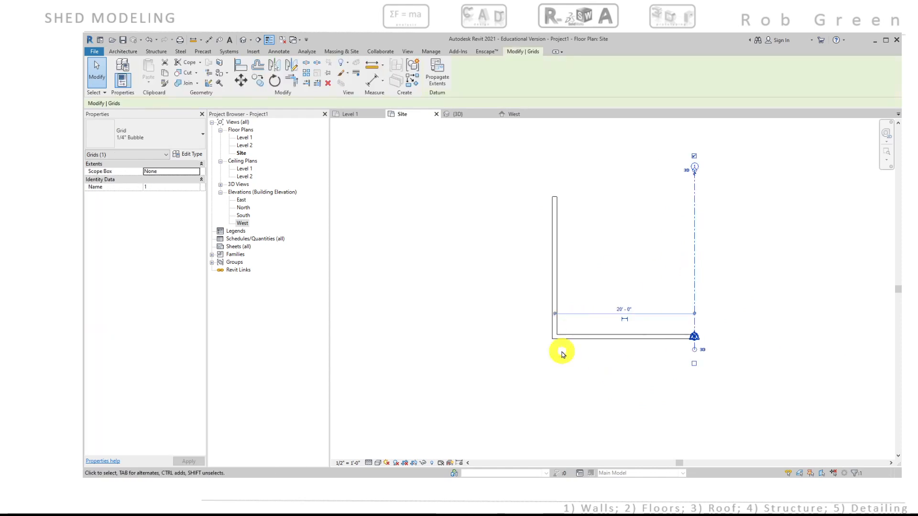
{"action": "left_click", "coordinate": [586, 218]}
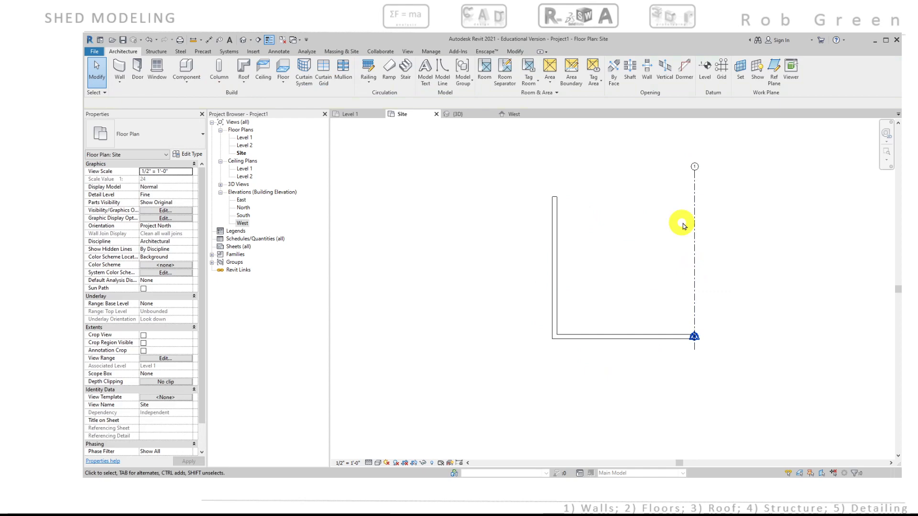
{"action": "left_click", "coordinate": [695, 222]}
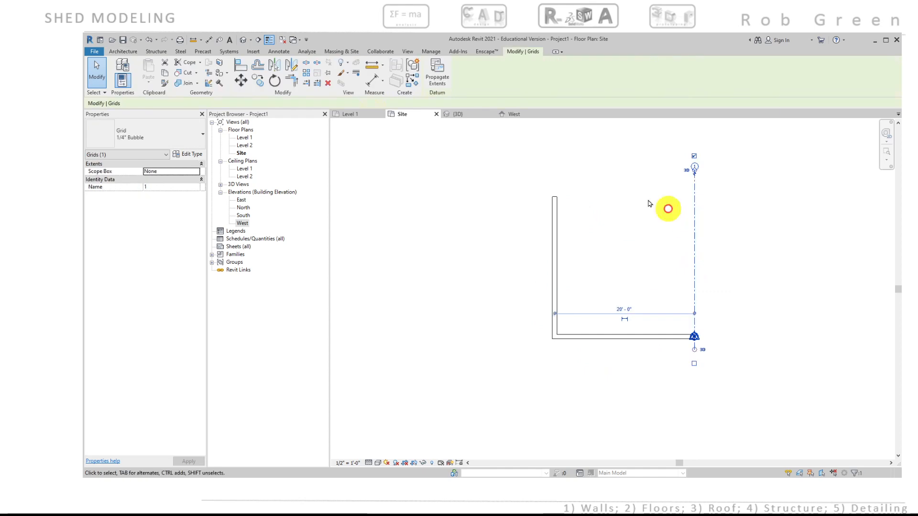
{"action": "left_click", "coordinate": [258, 82]}
{"action": "left_click", "coordinate": [645, 157]}
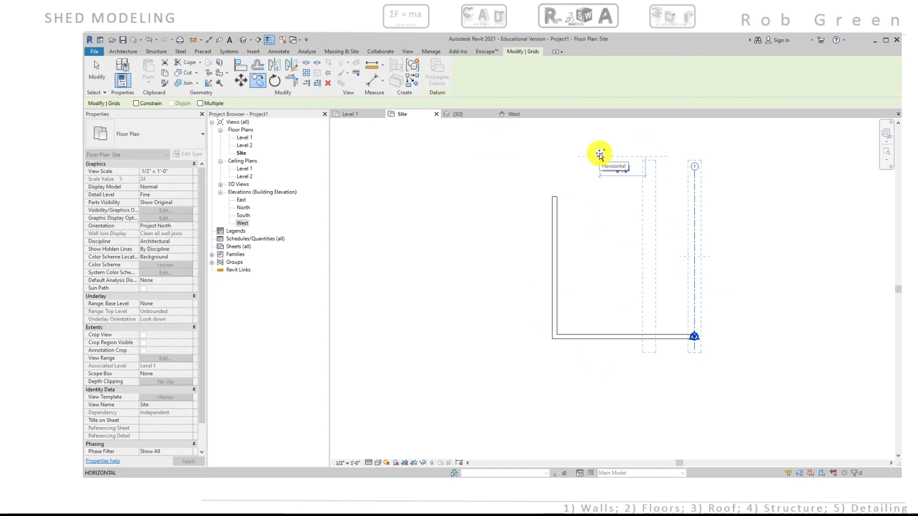
{"action": "key", "text": "Return"}
{"action": "left_click", "coordinate": [626, 204]}
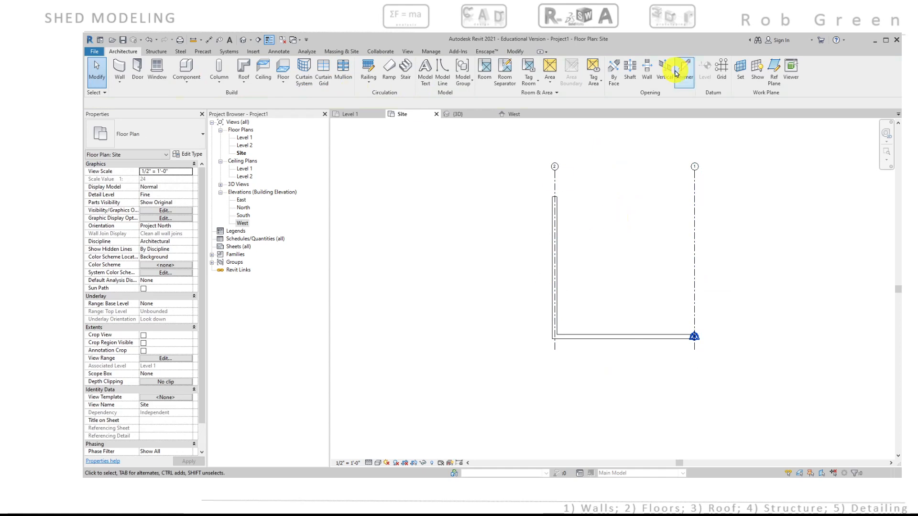
Draw a horizontal grid line from the base point to west of the west wall, and extend its east end slightly past the east grid line
{"action": "left_click", "coordinate": [721, 67]}
{"action": "scroll", "coordinate": [658, 345], "scroll_direction": "up", "scroll_amount": 1}
{"action": "scroll", "coordinate": [658, 345], "scroll_direction": "up", "scroll_amount": 1}
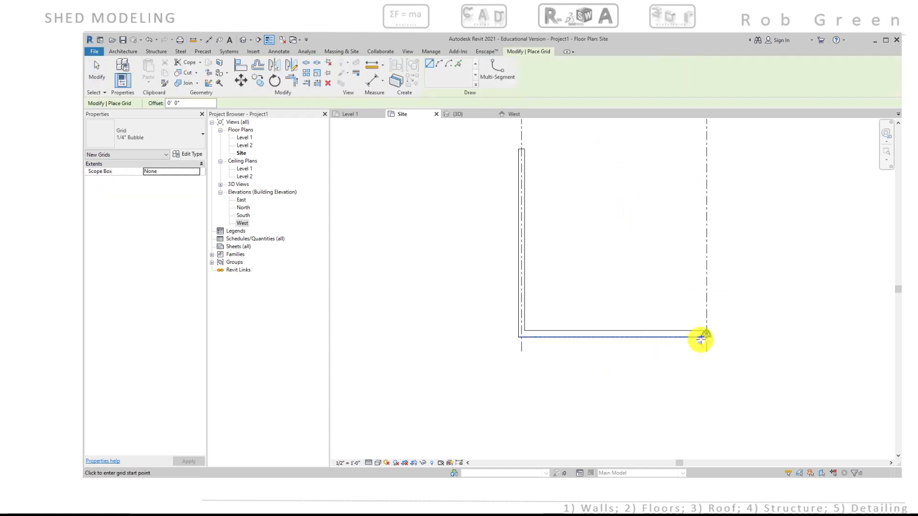
{"action": "left_click", "coordinate": [707, 334]}
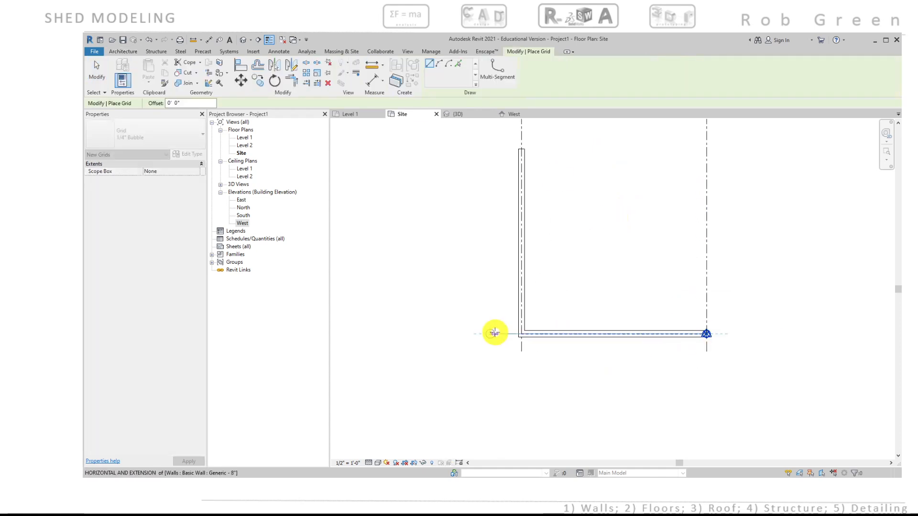
{"action": "left_click", "coordinate": [490, 333]}
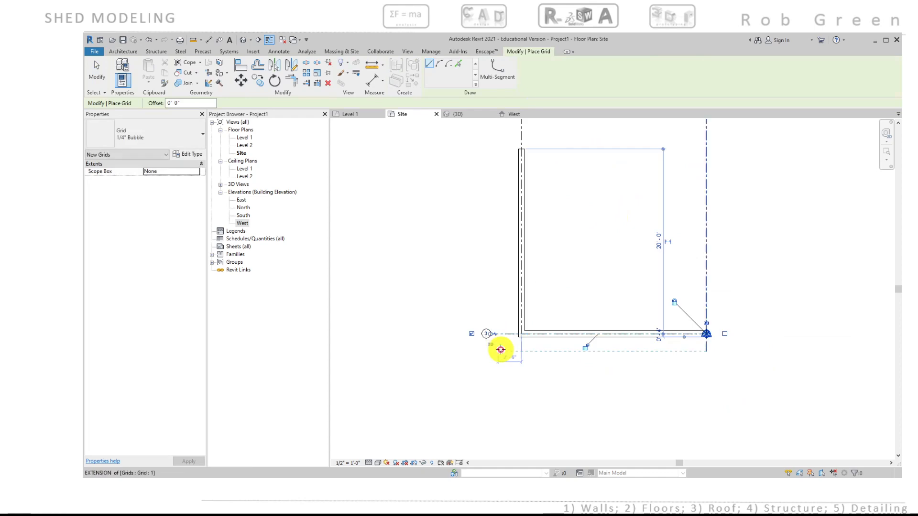
{"action": "key", "text": "Escape"}
{"action": "key", "text": "Escape"}
{"action": "left_click", "coordinate": [708, 334]}
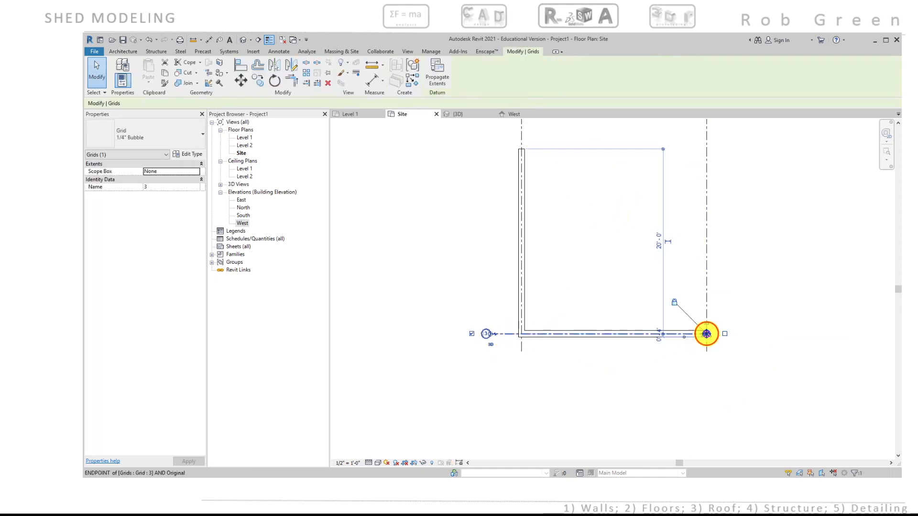
{"action": "left_click", "coordinate": [736, 362]}
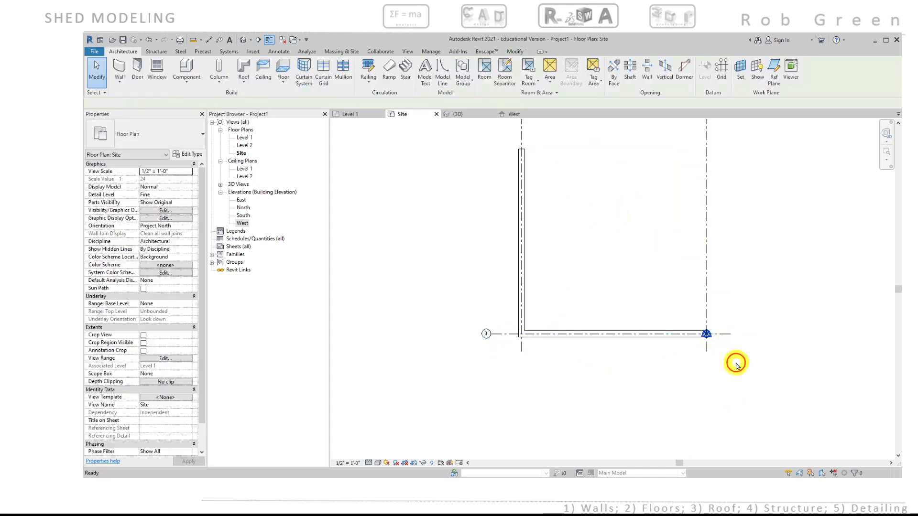
Copy the horizontal grid line 12' to the north and deselect the copy
{"action": "left_click", "coordinate": [716, 333]}
{"action": "left_click", "coordinate": [263, 85]}
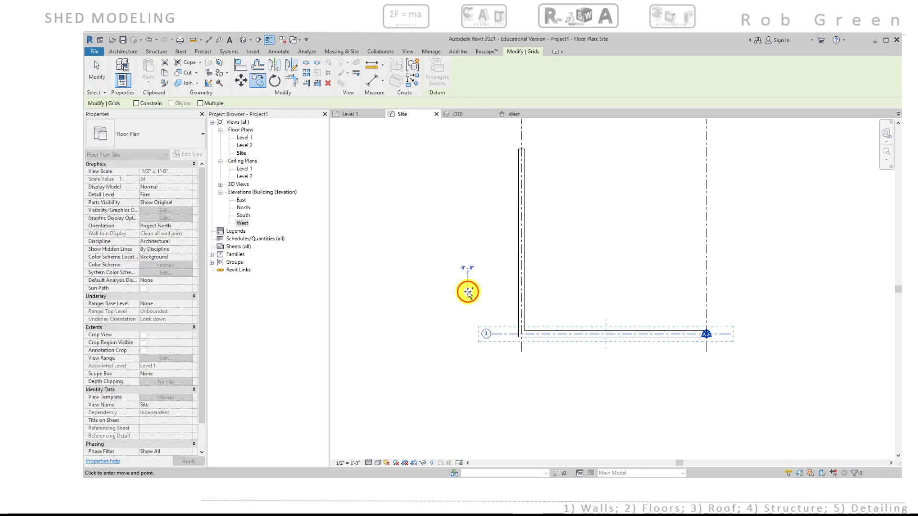
{"action": "left_click", "coordinate": [468, 291]}
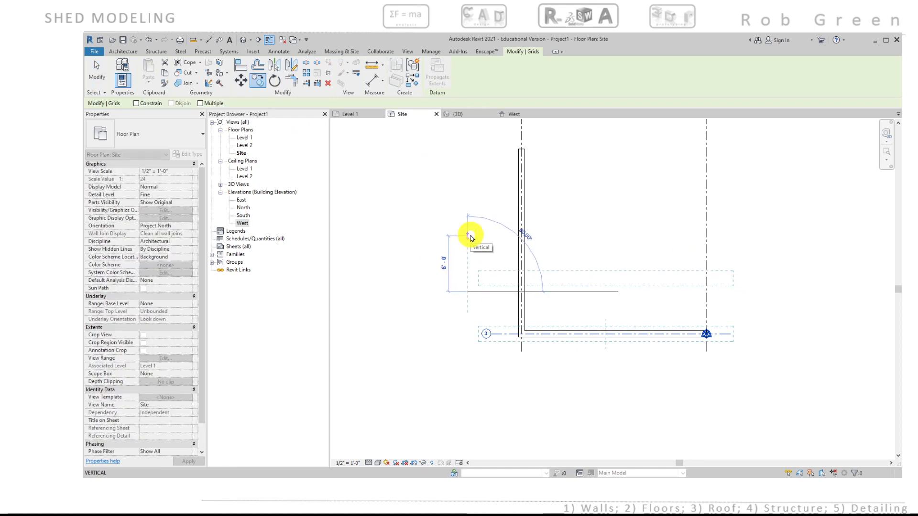
{"action": "key", "text": "Return"}
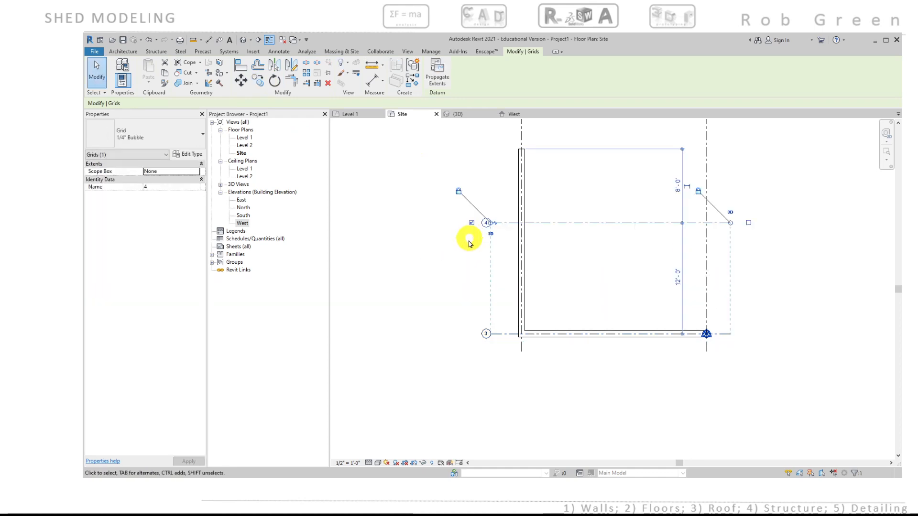
{"action": "left_click", "coordinate": [468, 243]}
Try naming the west vertical grid line 1, and name it 5 instead
{"action": "middle_click_drag", "start_coordinate": [469, 258], "coordinate": [502, 294]}
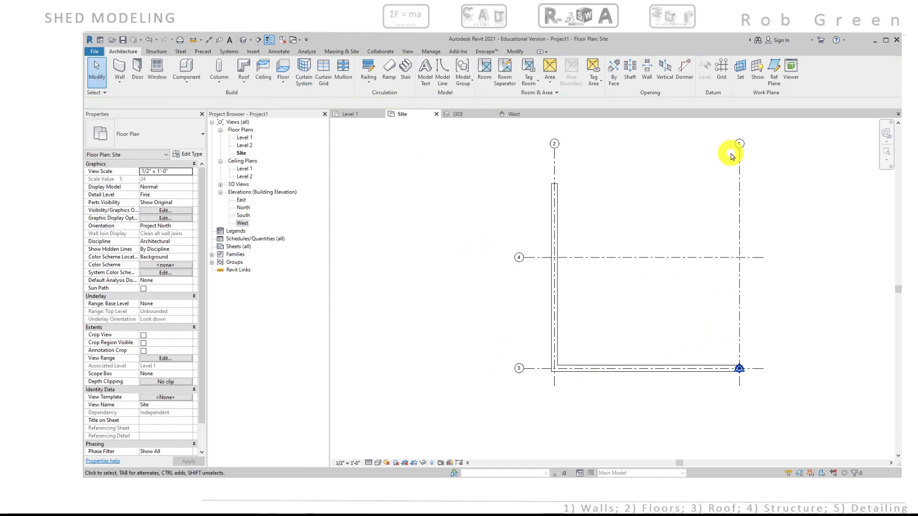
{"action": "middle_click_drag", "start_coordinate": [535, 321], "coordinate": [508, 334]}
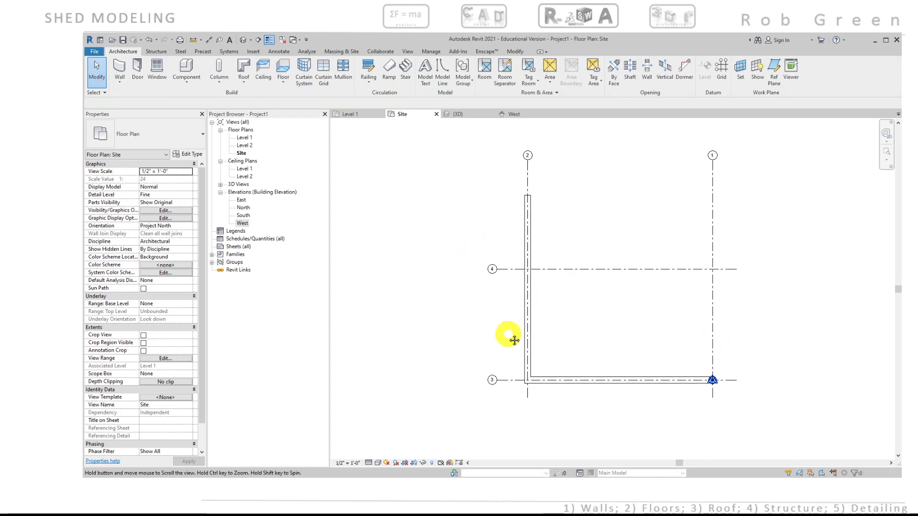
{"action": "left_click", "coordinate": [527, 157]}
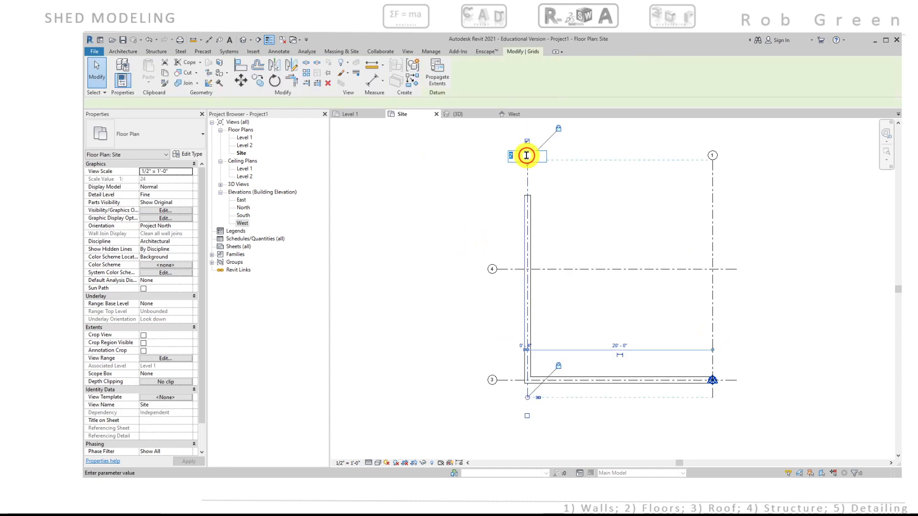
{"action": "left_click", "coordinate": [526, 156]}
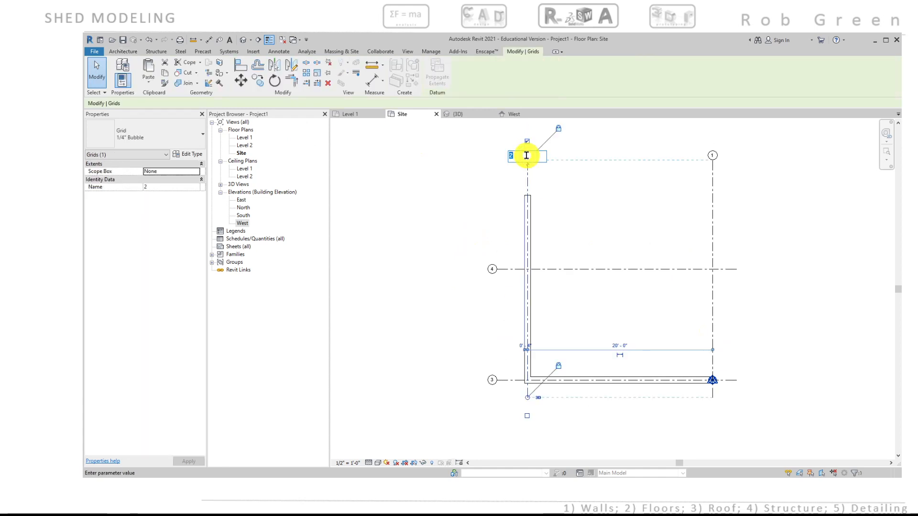
{"action": "type", "text": "1"}
{"action": "left_click_drag", "start_coordinate": [521, 156], "coordinate": [490, 157]}
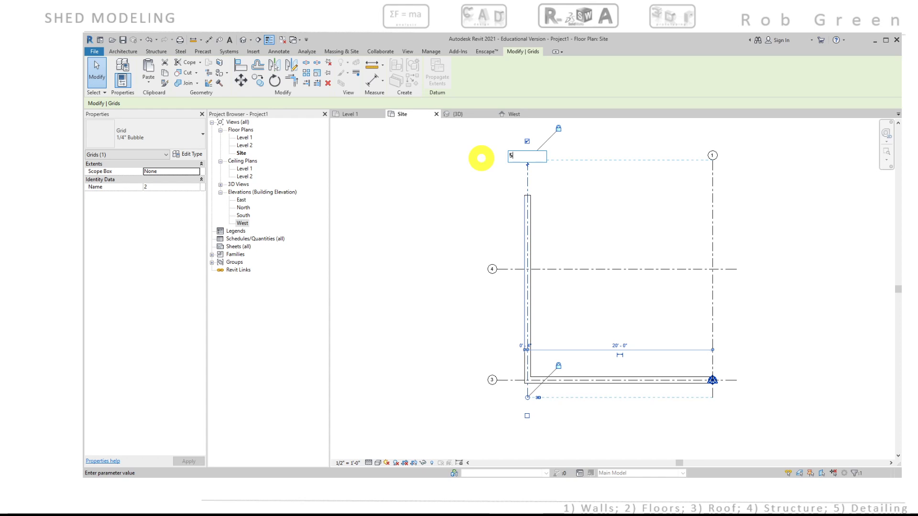
{"action": "left_click", "coordinate": [482, 158]}
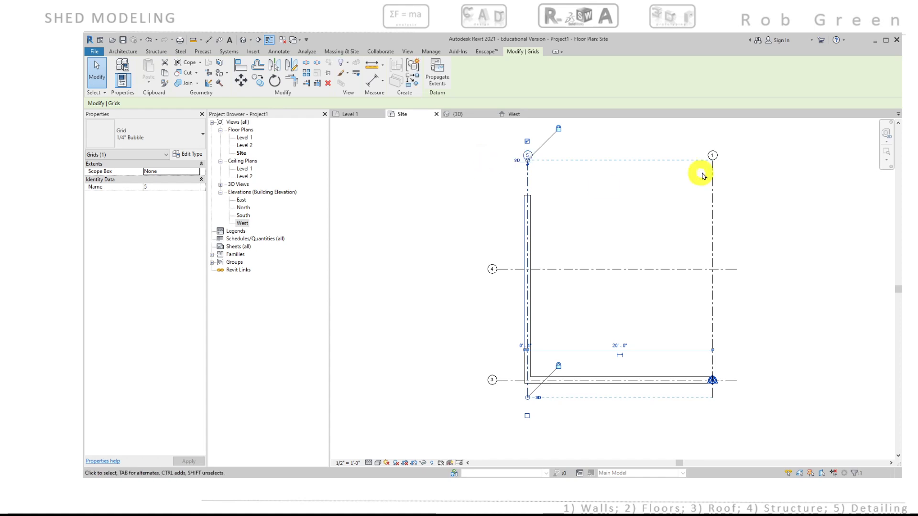
Rename the east vertical grid line as 2 and the west vertical grid line as 1
{"action": "left_click", "coordinate": [714, 159]}
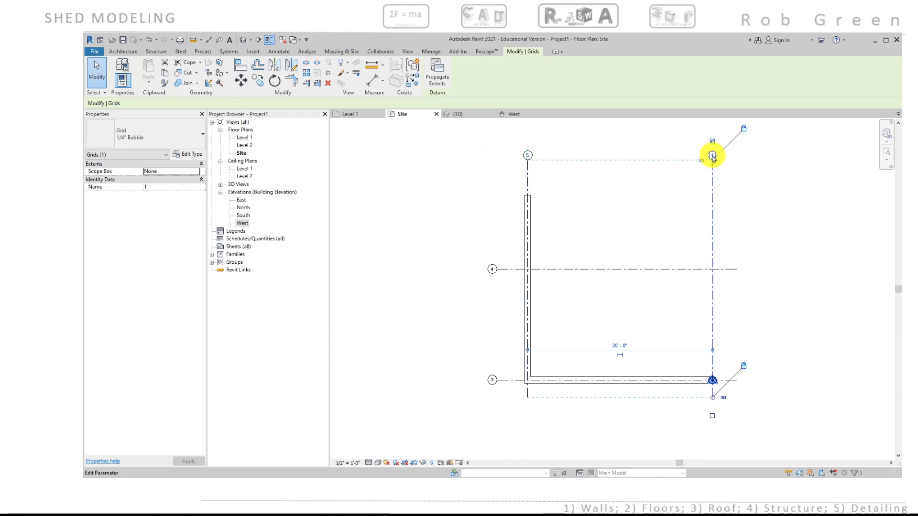
{"action": "left_click", "coordinate": [712, 156]}
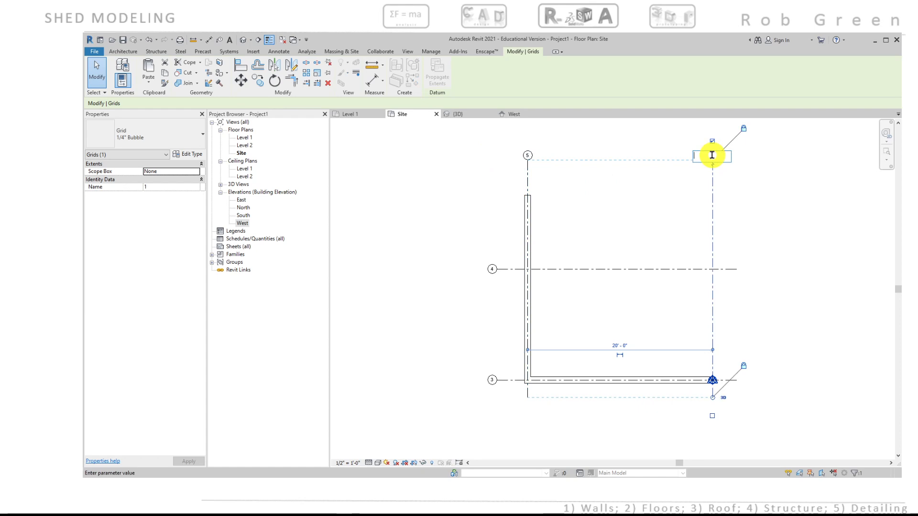
{"action": "type", "text": "2"}
{"action": "left_click", "coordinate": [750, 174]}
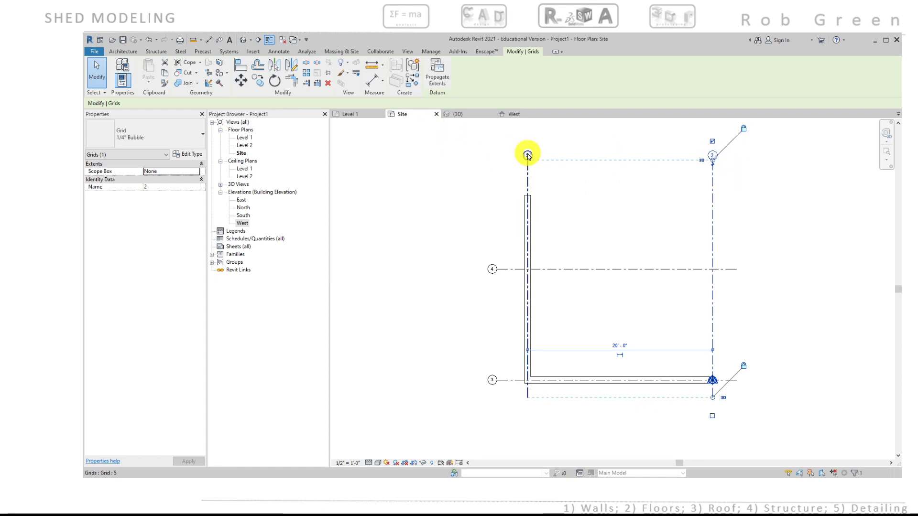
{"action": "double_click", "coordinate": [528, 155]}
{"action": "type", "text": "1"}
{"action": "left_click", "coordinate": [456, 197]}
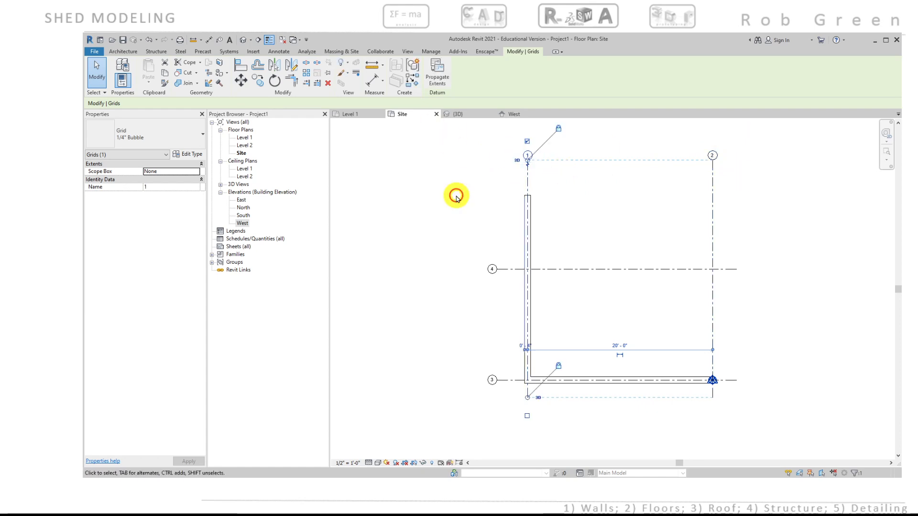
{"action": "left_click", "coordinate": [456, 198]}
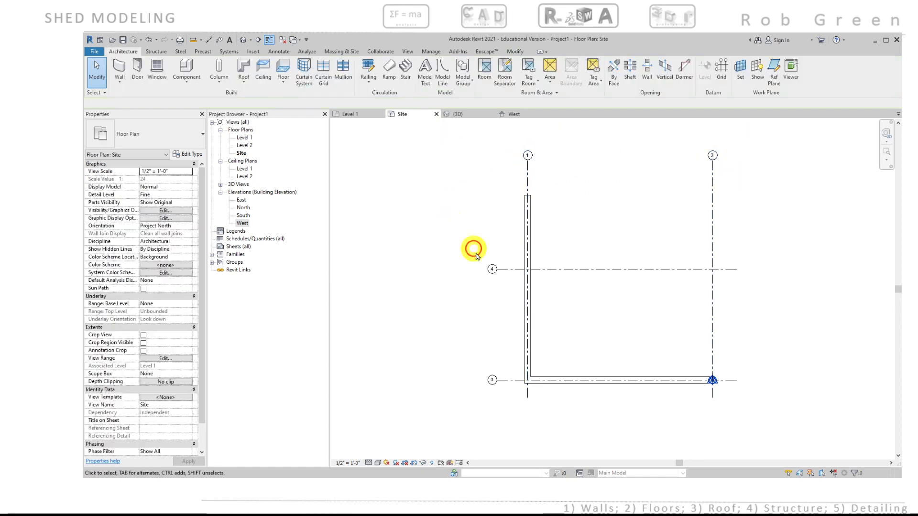
Rename the south horizontal grid line as capital A and the north horizontal grid line as capital B
{"action": "double_click", "coordinate": [492, 380]}
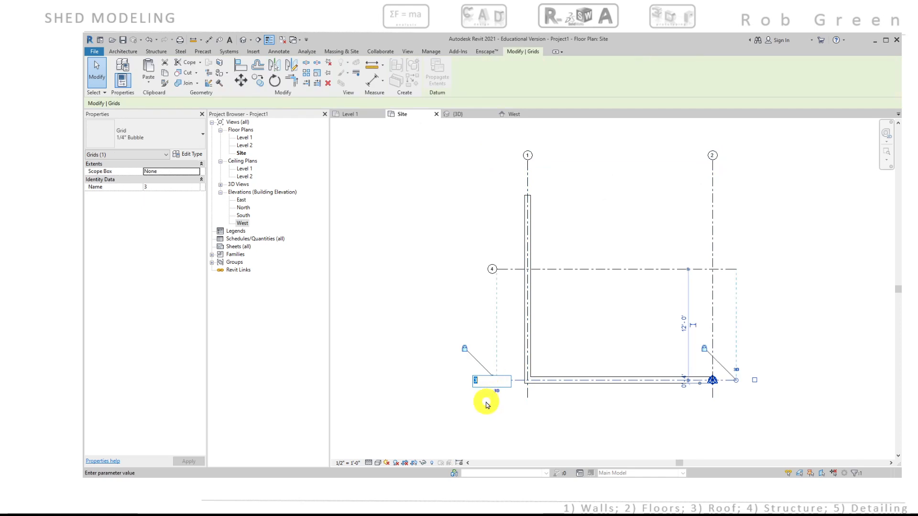
{"action": "type", "text": "a"}
{"action": "key", "text": "Return"}
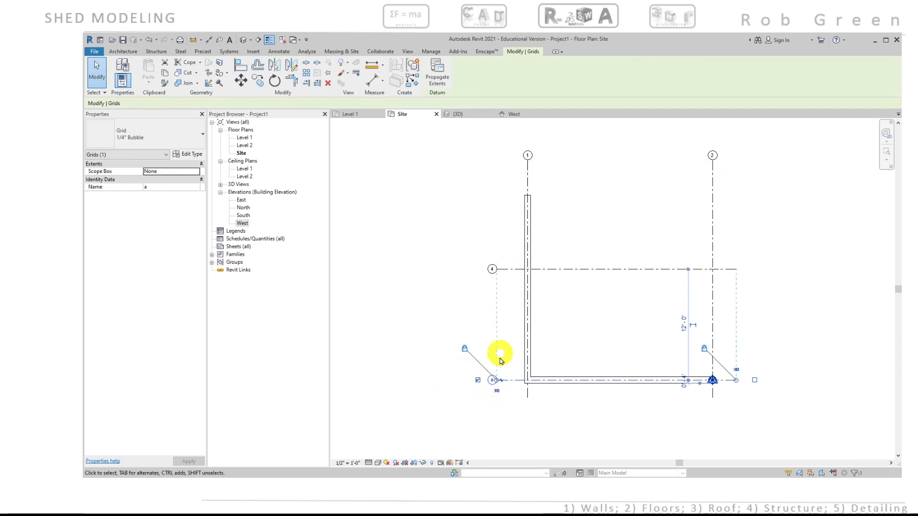
{"action": "left_click", "coordinate": [492, 381]}
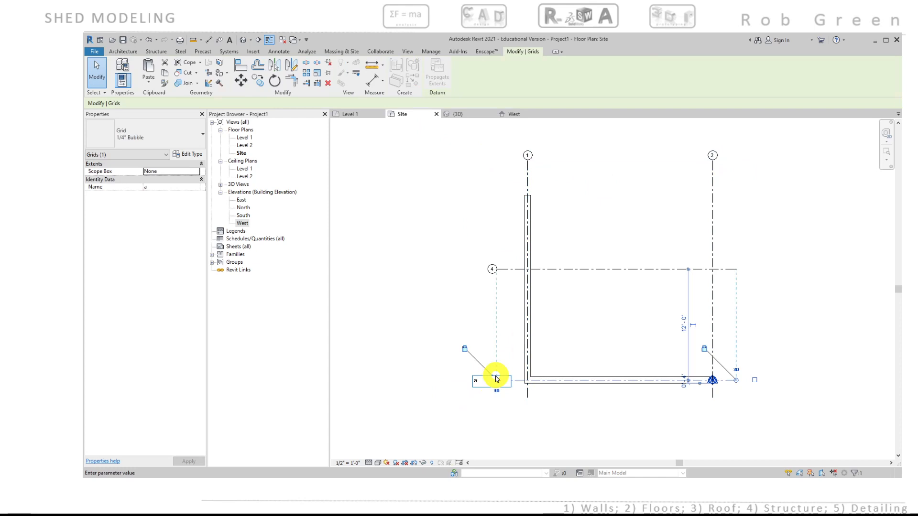
{"action": "key", "text": "Caps_Lock"}
{"action": "key", "text": "Return"}
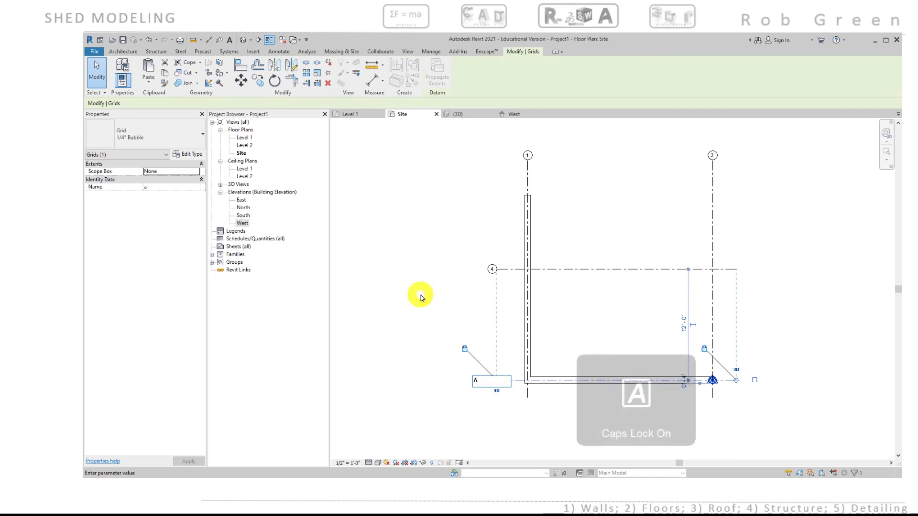
{"action": "double_click", "coordinate": [492, 271]}
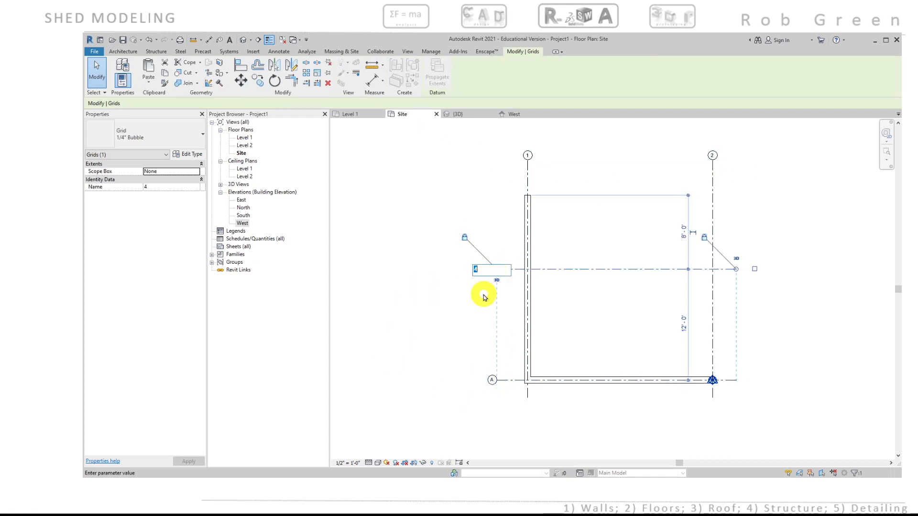
{"action": "key", "text": "Return"}
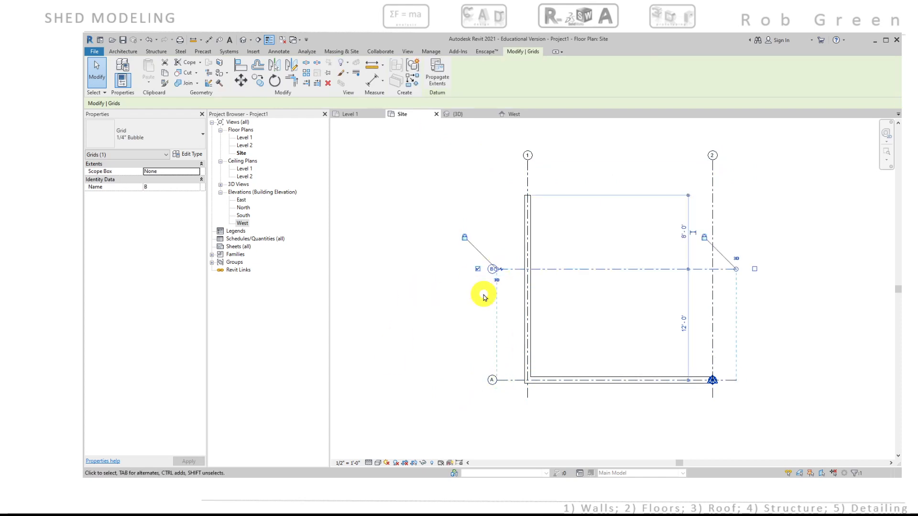
{"action": "left_click", "coordinate": [445, 227]}
Delete the west trial wall and the horizontal trial wall from the Site plan, leaving the grid lines
{"action": "middle_click_drag", "start_coordinate": [445, 227], "coordinate": [466, 225]}
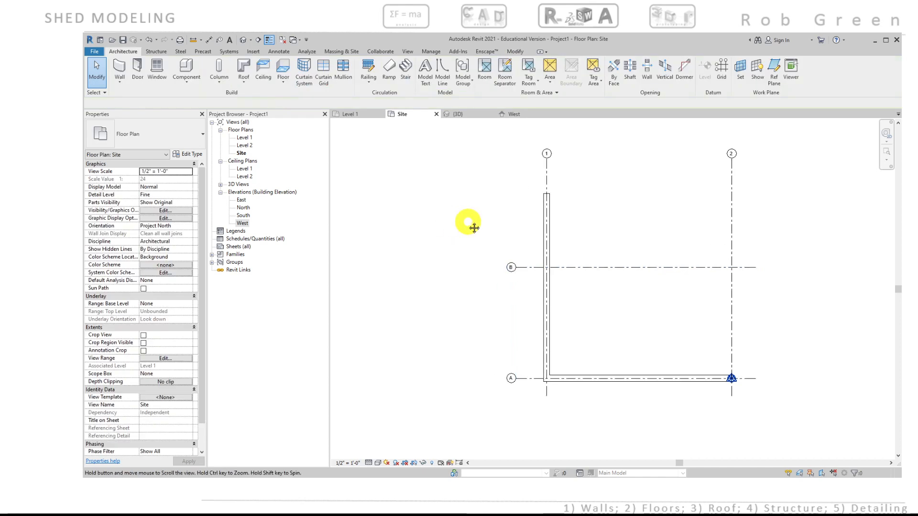
{"action": "left_click", "coordinate": [552, 232]}
{"action": "key", "text": "Delete"}
{"action": "left_click", "coordinate": [593, 376]}
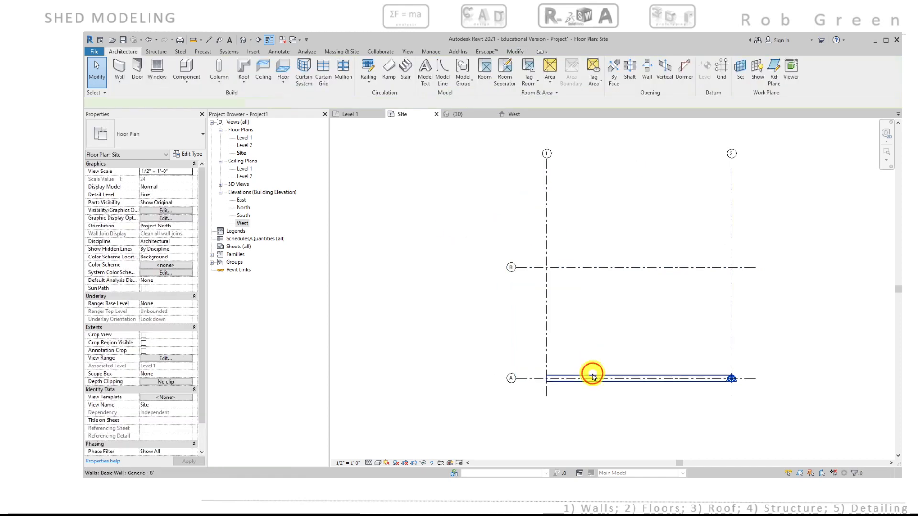
{"action": "key", "text": "Delete"}
Open the South building elevation view
{"action": "scroll", "coordinate": [600, 363], "scroll_direction": "down", "scroll_amount": 1}
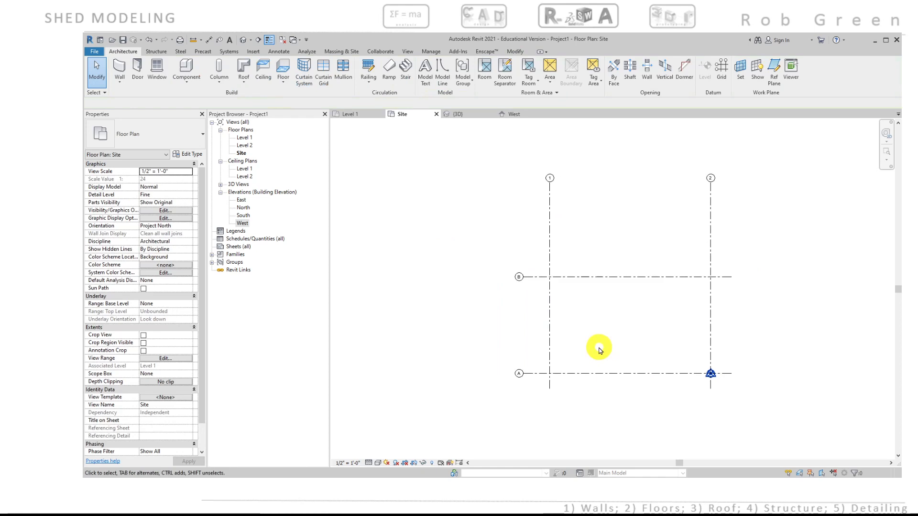
{"action": "middle_click_drag", "start_coordinate": [600, 351], "coordinate": [585, 353]}
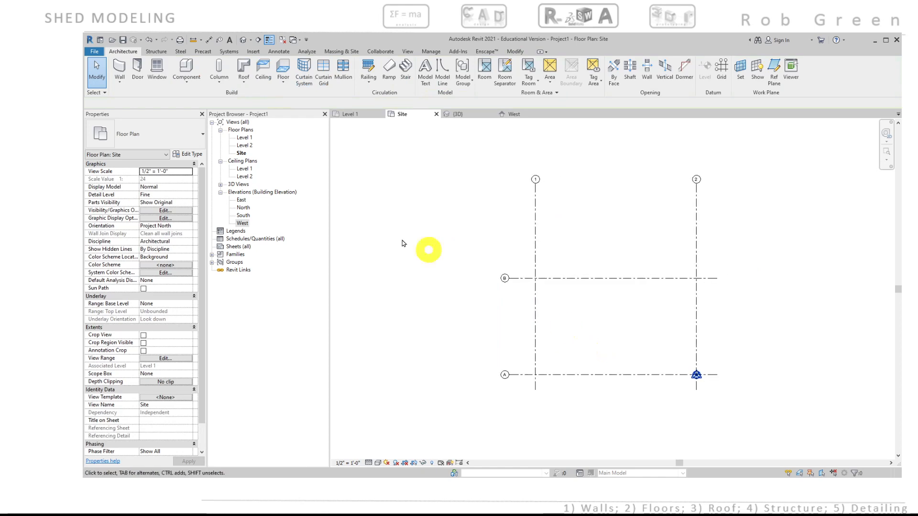
{"action": "double_click", "coordinate": [242, 216]}
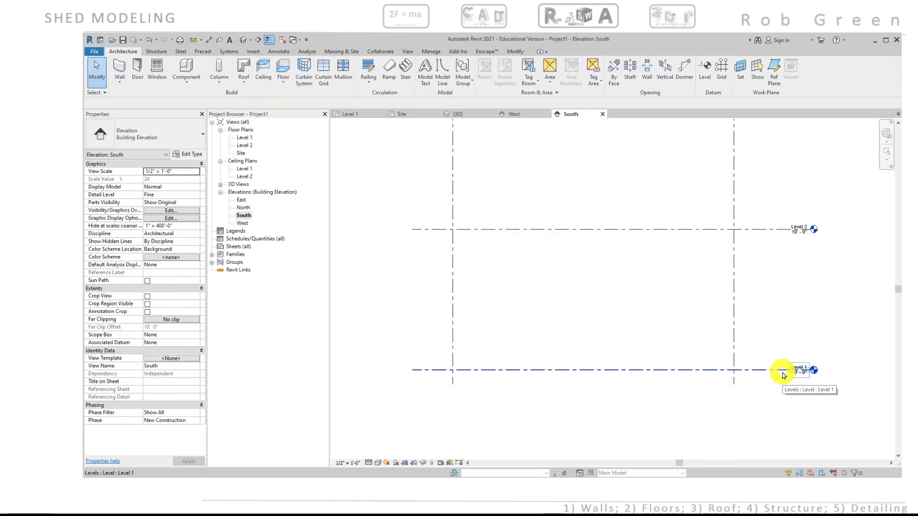
Copy the Level 1 line 3' straight up to add an intermediate level in the South elevation
{"action": "middle_click_drag", "start_coordinate": [762, 352], "coordinate": [739, 344]}
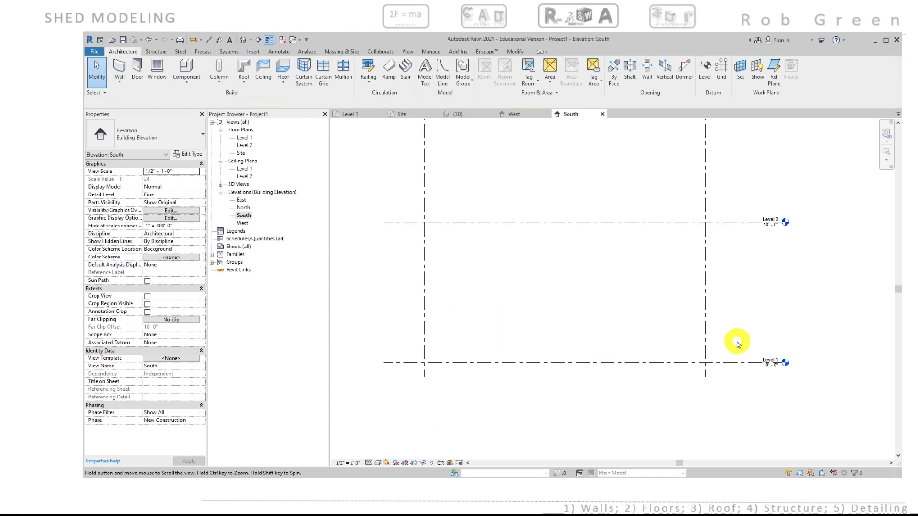
{"action": "left_click", "coordinate": [732, 363]}
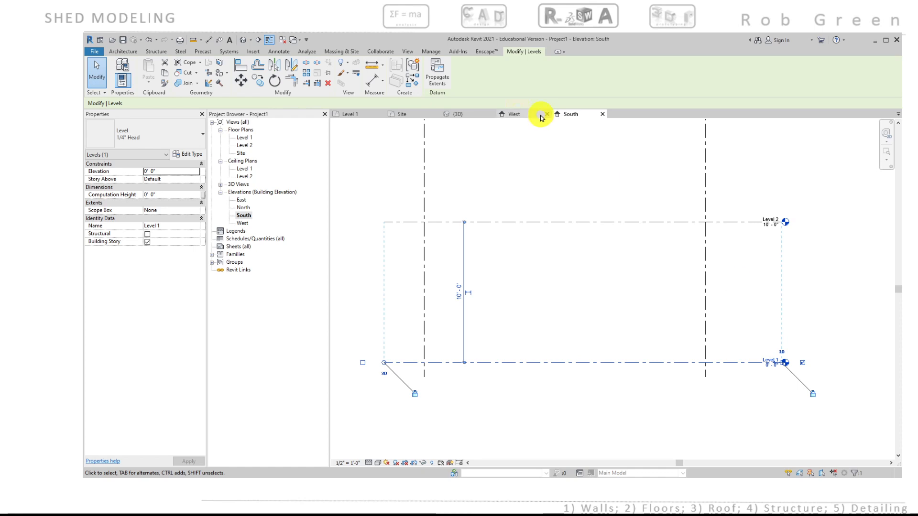
{"action": "left_click", "coordinate": [262, 82]}
{"action": "left_click", "coordinate": [601, 332]}
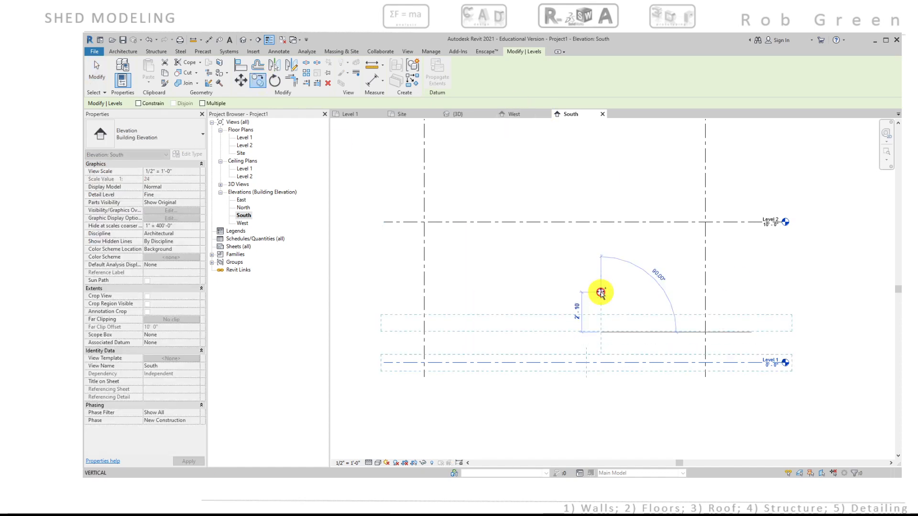
{"action": "type", "text": "3"}
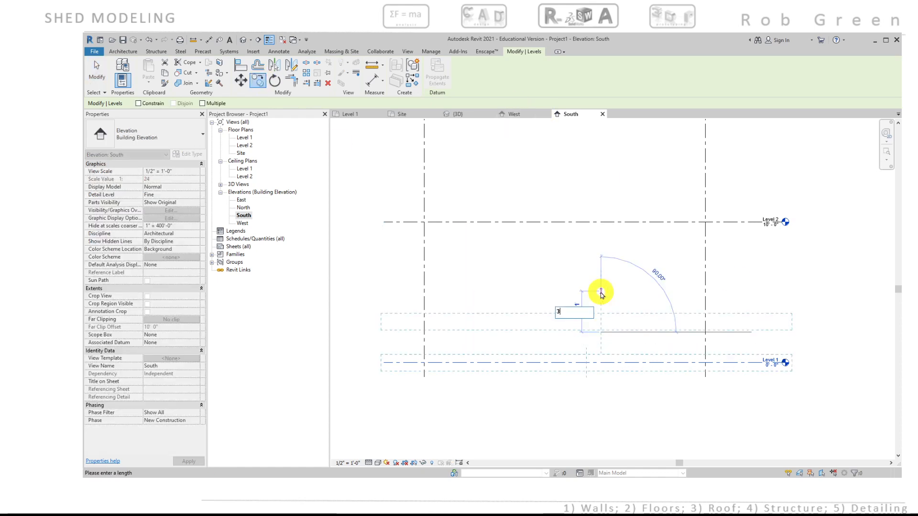
{"action": "key", "text": "Return"}
{"action": "key", "text": "Escape"}
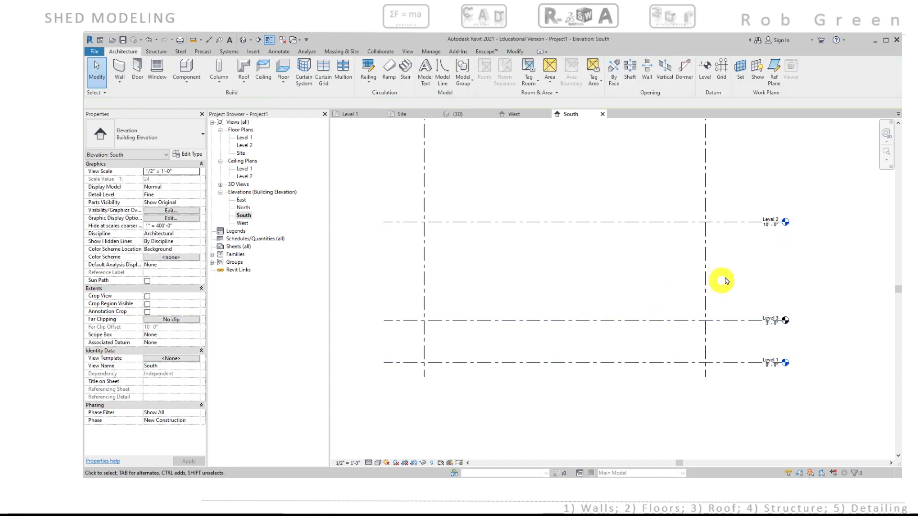
Set the elevation of Level 2 to 9' 1.125"
{"action": "left_click", "coordinate": [738, 226]}
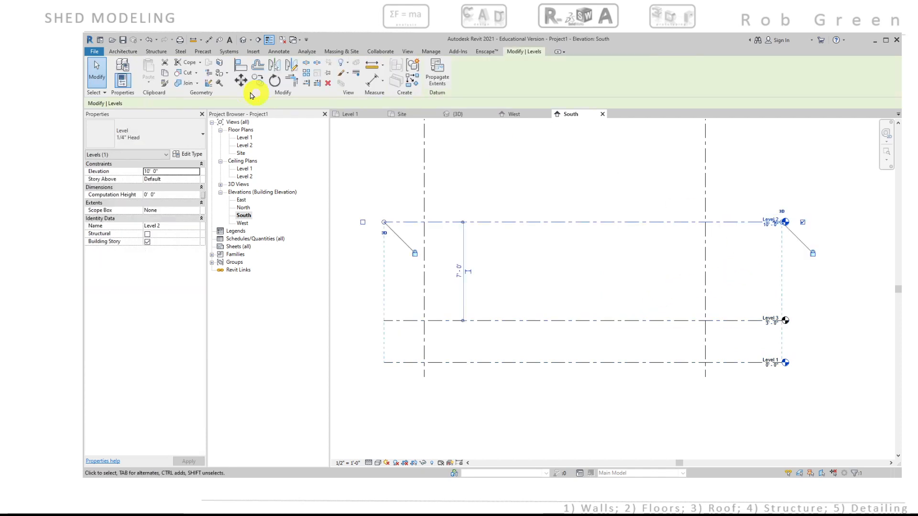
{"action": "scroll", "coordinate": [794, 233], "scroll_direction": "up", "scroll_amount": 3}
{"action": "scroll", "coordinate": [795, 233], "scroll_direction": "up", "scroll_amount": 1}
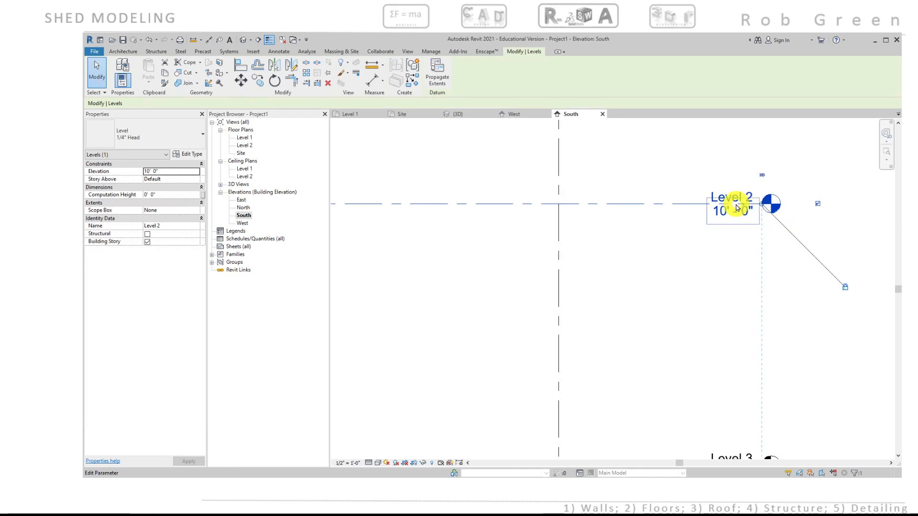
{"action": "left_click", "coordinate": [723, 211]}
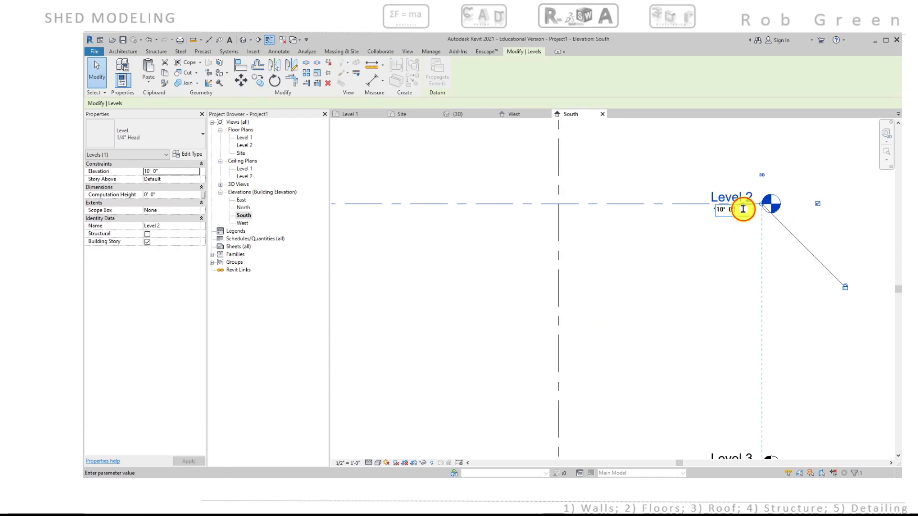
{"action": "left_click_drag", "start_coordinate": [742, 209], "coordinate": [678, 213]}
{"action": "type", "text": "9"}
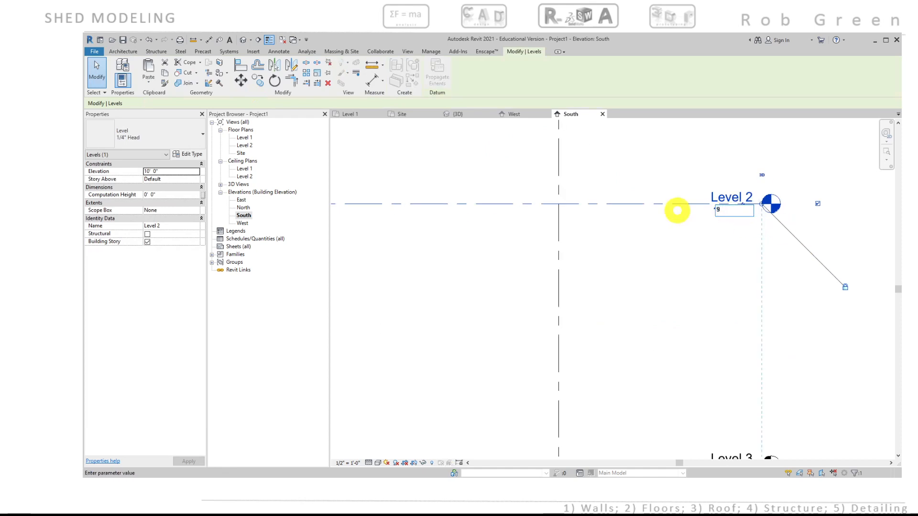
{"action": "type", "text": " 1.125"}
{"action": "key", "text": "Return"}
{"action": "scroll", "coordinate": [689, 267], "scroll_direction": "down", "scroll_amount": 2}
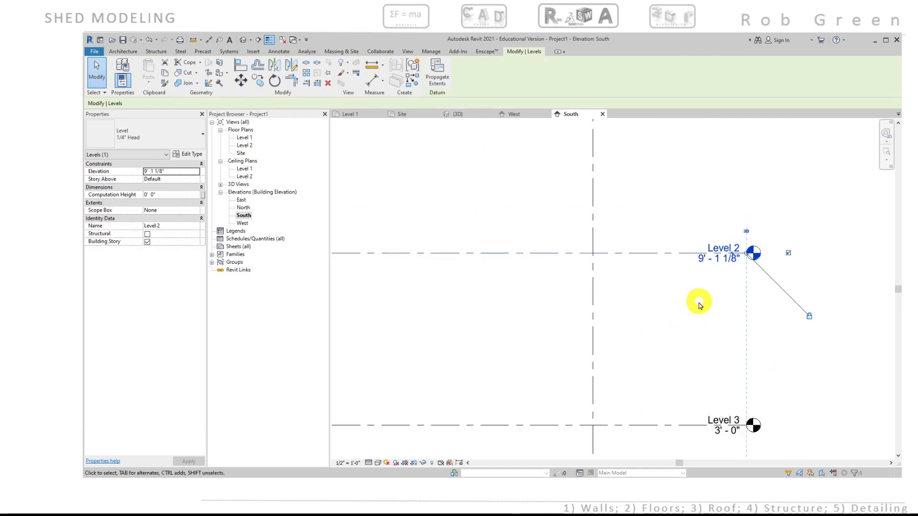
Copy the Level 2 line upward to add a top level at an elevation of about 10' 2"
{"action": "middle_click_drag", "start_coordinate": [697, 303], "coordinate": [715, 273]}
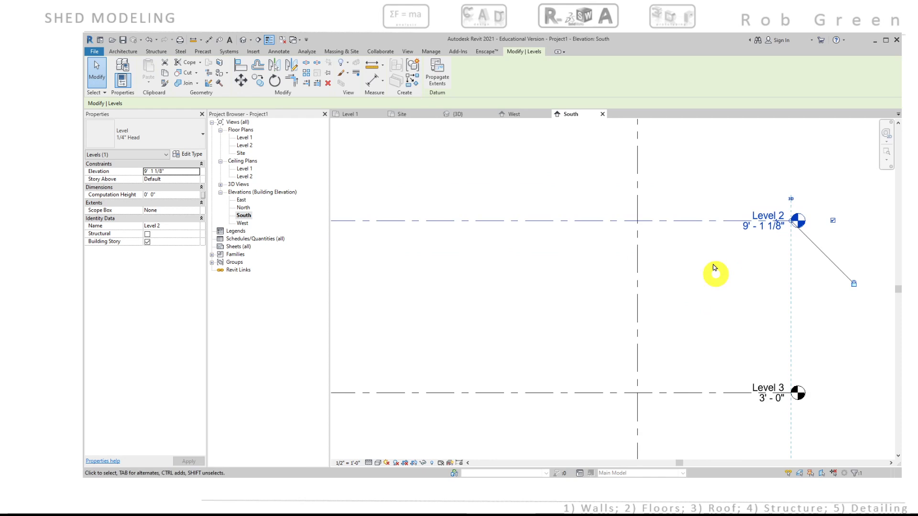
{"action": "middle_click_drag", "start_coordinate": [690, 219], "coordinate": [702, 250]}
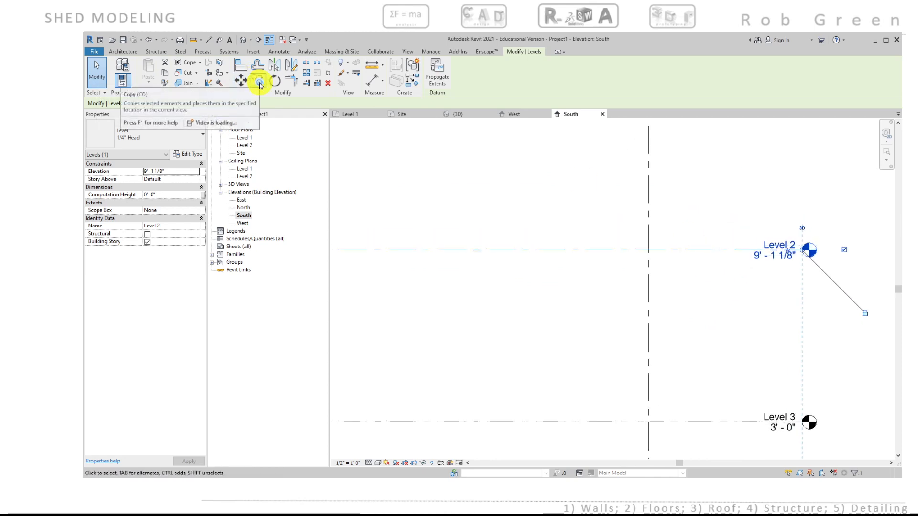
{"action": "left_click", "coordinate": [258, 81]}
{"action": "left_click", "coordinate": [547, 196]}
{"action": "left_click", "coordinate": [545, 167]}
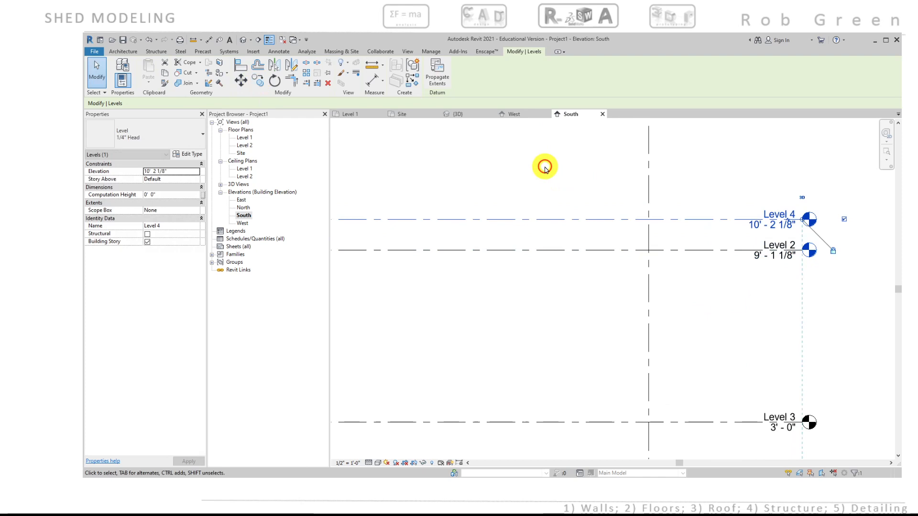
{"action": "key", "text": "Escape"}
Set the elevation of the copied top level to 11' 8.5"
{"action": "left_click", "coordinate": [775, 229]}
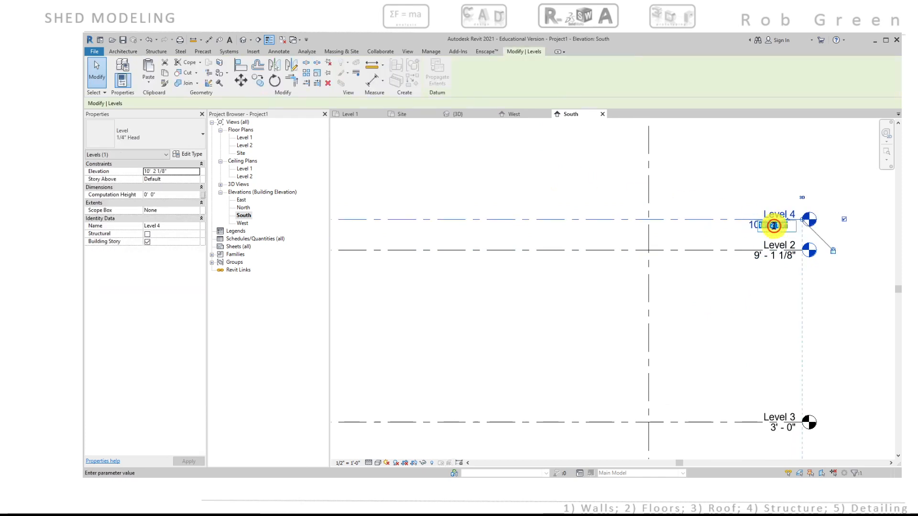
{"action": "left_click", "coordinate": [788, 228]}
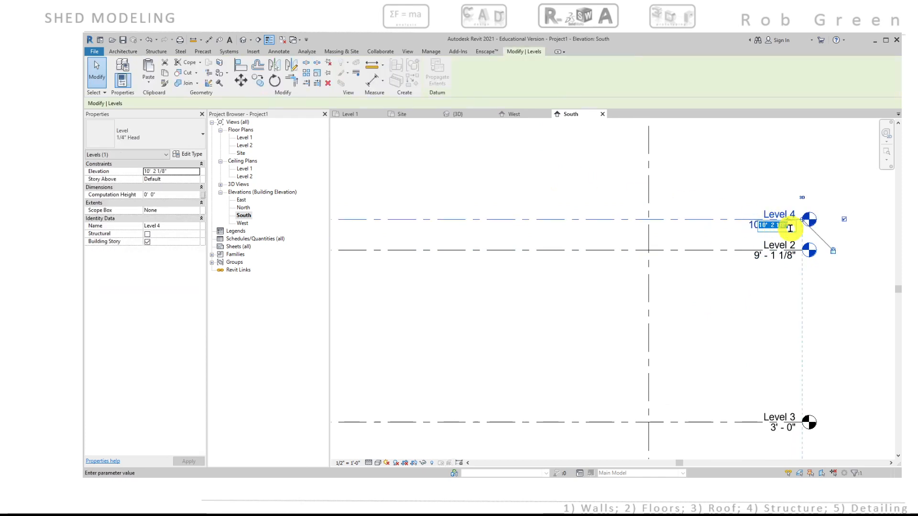
{"action": "type", "text": "11 8.5"}
{"action": "key", "text": "Return"}
{"action": "left_click", "coordinate": [791, 230]}
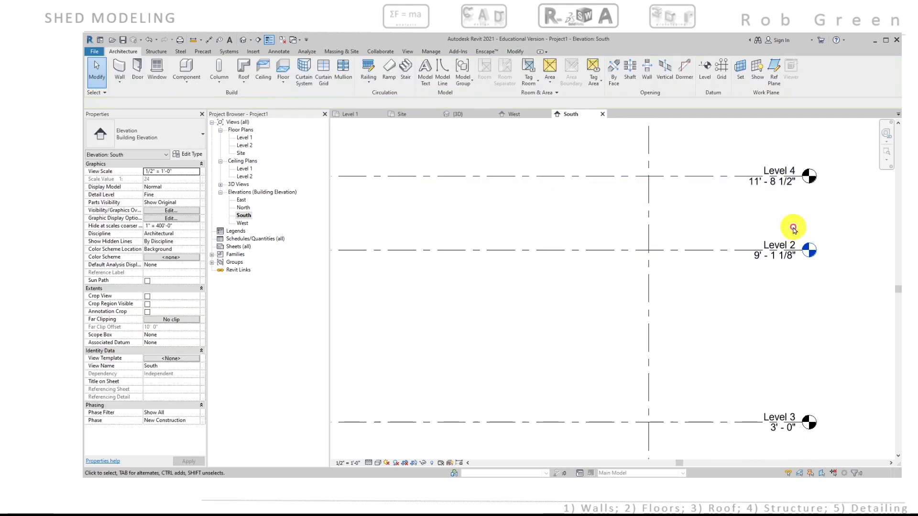
Rename Level 1 as 1ST FLOOR FINISH and rename its corresponding views as well
{"action": "scroll", "coordinate": [794, 229], "scroll_direction": "down", "scroll_amount": 1}
{"action": "middle_click_drag", "start_coordinate": [824, 309], "coordinate": [773, 268]}
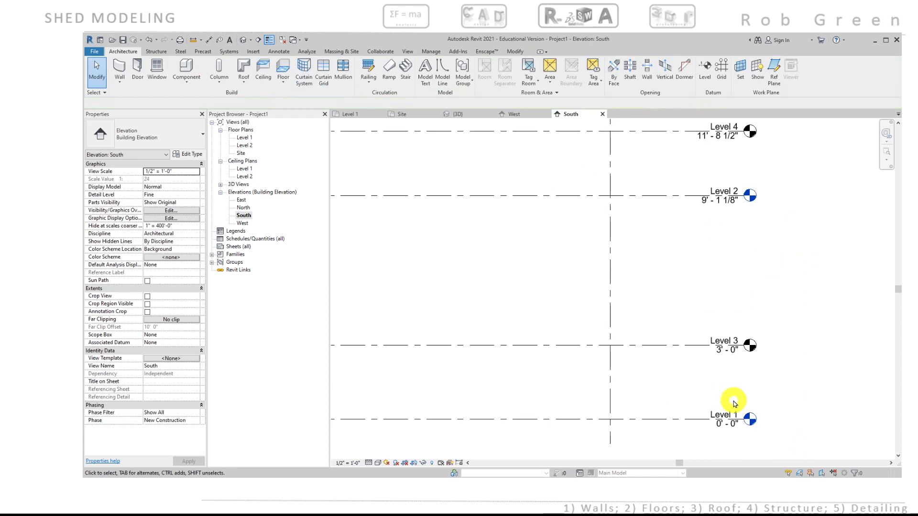
{"action": "middle_click_drag", "start_coordinate": [735, 404], "coordinate": [740, 411]}
{"action": "left_click", "coordinate": [732, 421]}
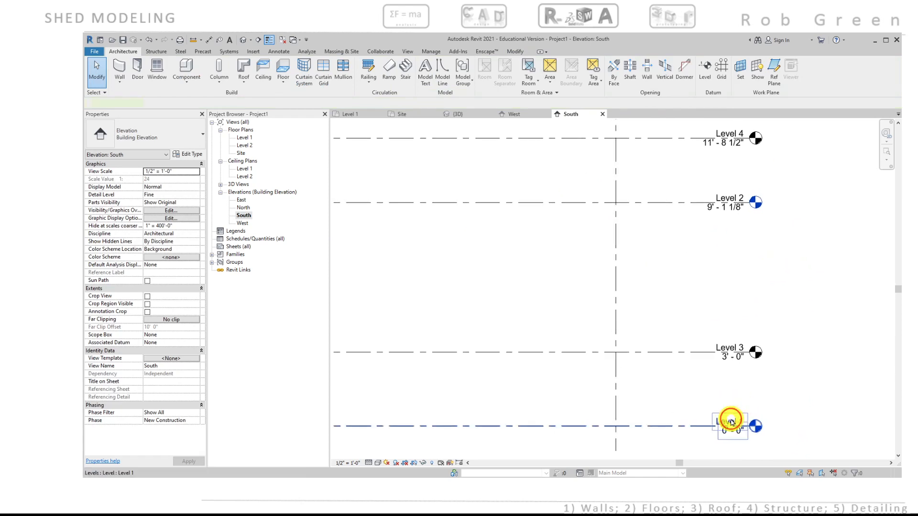
{"action": "left_click", "coordinate": [732, 420]}
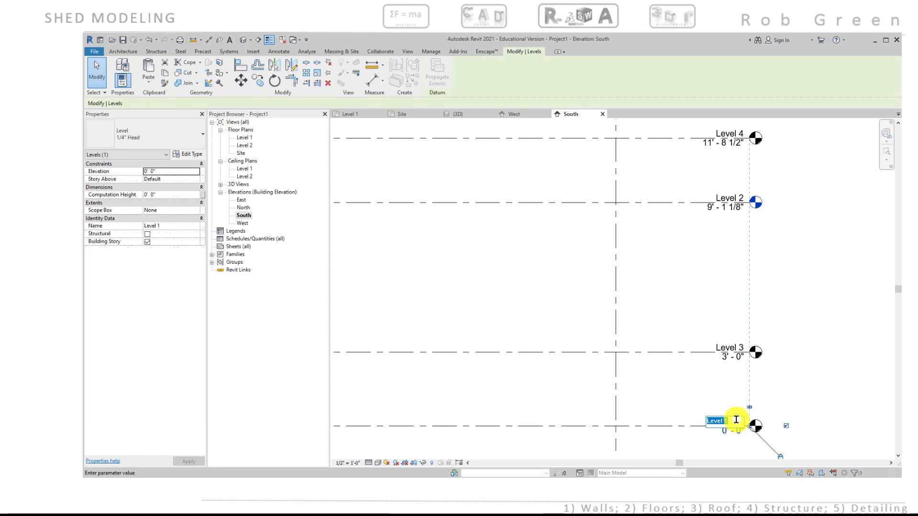
{"action": "type", "text": "1ST FLOOR"}
{"action": "type", "text": " FINISH"}
{"action": "key", "text": "Return"}
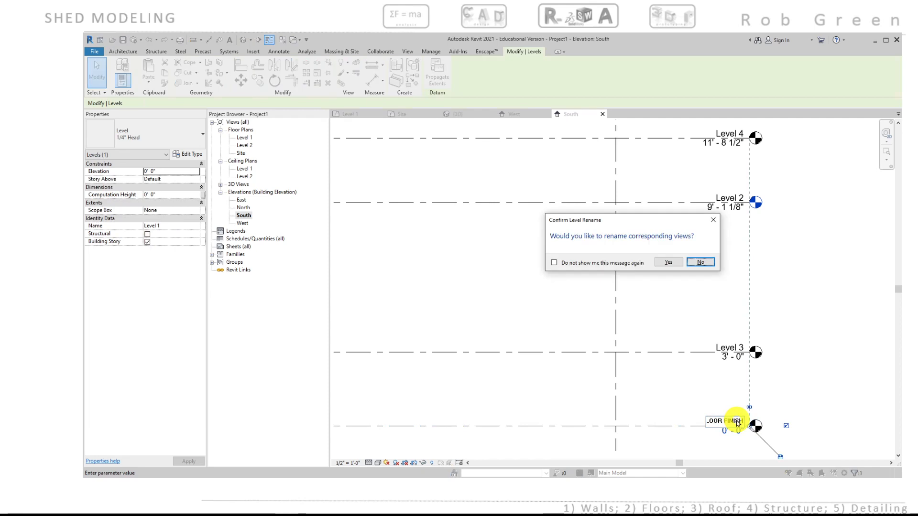
{"action": "left_click", "coordinate": [668, 262]}
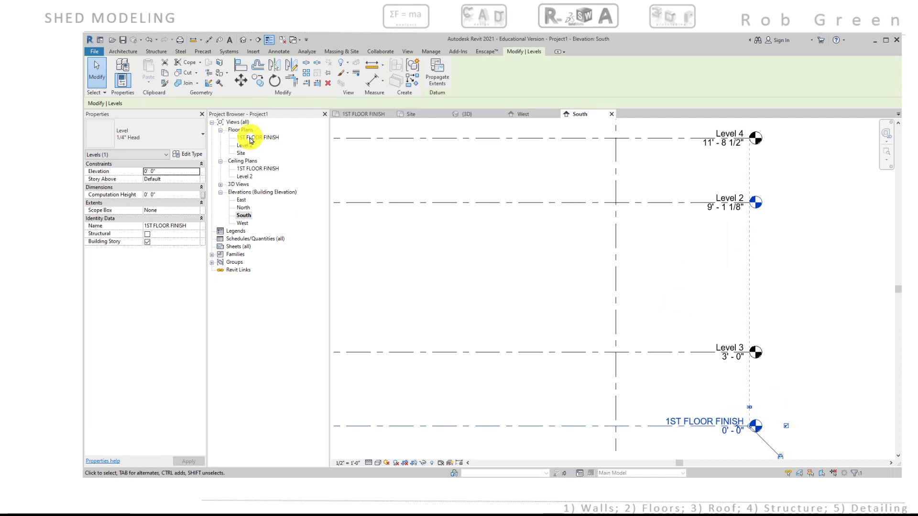
Rename the level at 3' 0" as SPLIT FINISH
{"action": "left_click", "coordinate": [724, 349]}
{"action": "left_click", "coordinate": [723, 348]}
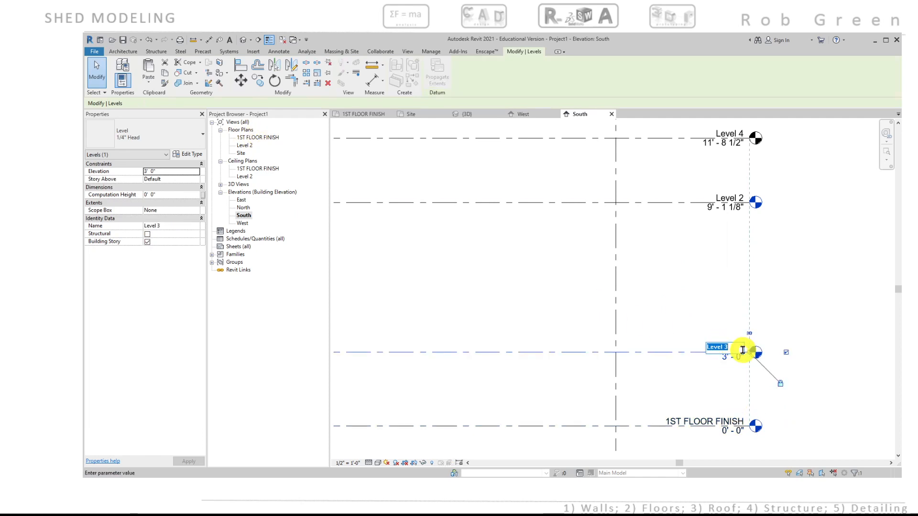
{"action": "type", "text": "SPLIT FINI"}
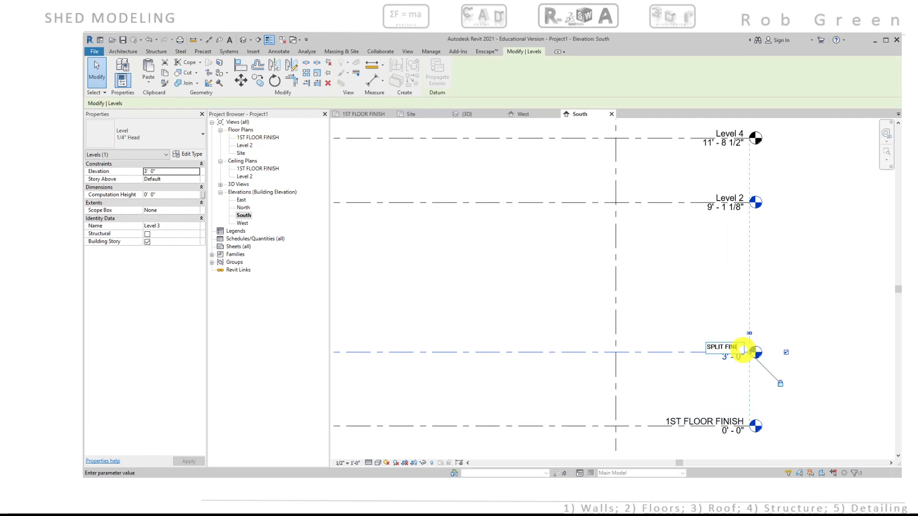
{"action": "type", "text": "SH"}
{"action": "key", "text": "Return"}
{"action": "left_click", "coordinate": [710, 299]}
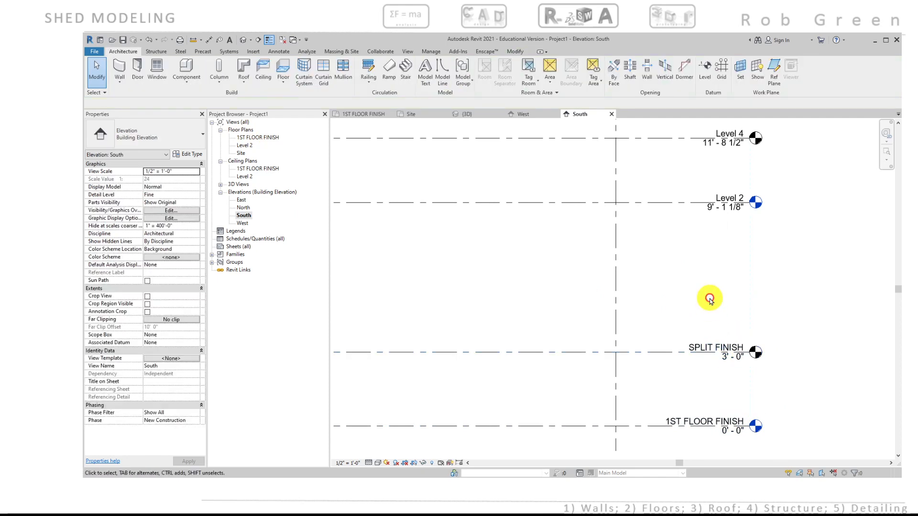
Rename Level 2 as T.O.W. 1ST FLOOR and rename its corresponding views as well
{"action": "middle_click_drag", "start_coordinate": [709, 300], "coordinate": [729, 318]}
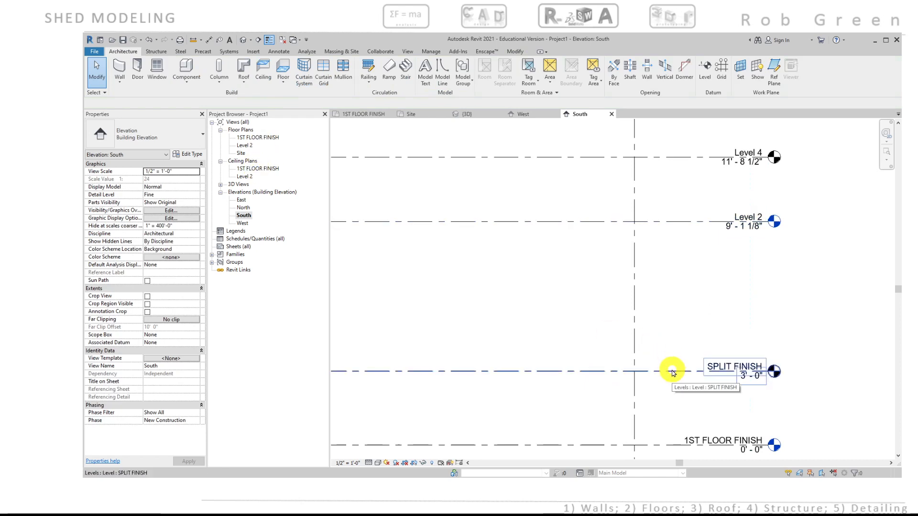
{"action": "middle_click_drag", "start_coordinate": [672, 372], "coordinate": [737, 382]}
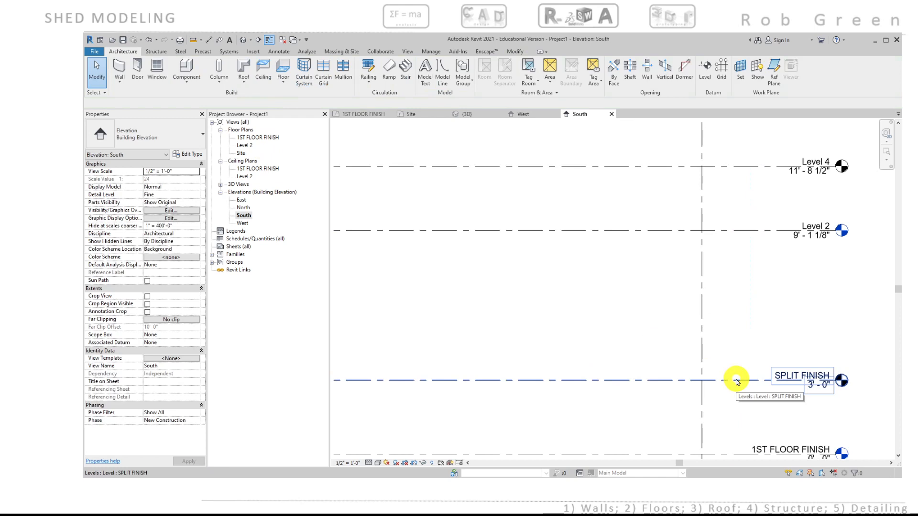
{"action": "middle_click_drag", "start_coordinate": [736, 382], "coordinate": [704, 398]}
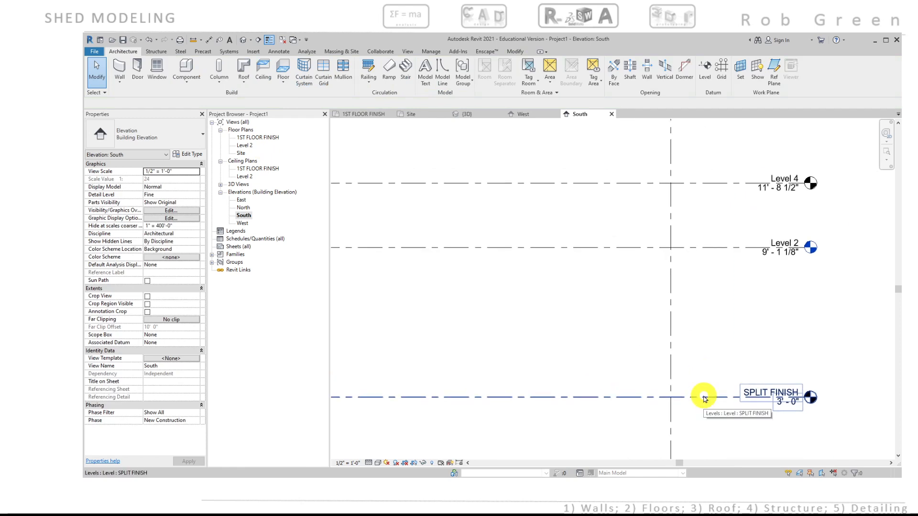
{"action": "double_click", "coordinate": [786, 241]}
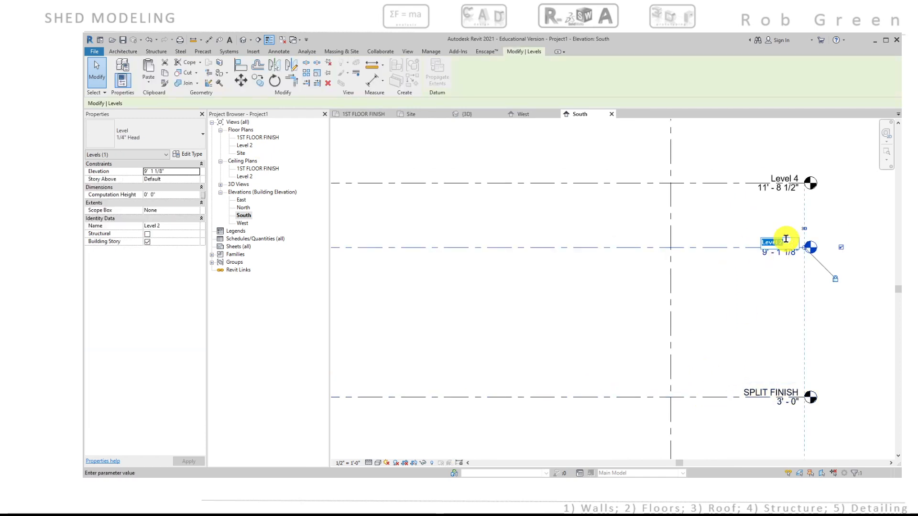
{"action": "type", "text": "PL"}
{"action": "key", "text": "BackSpace"}
{"action": "key", "text": "BackSpace"}
{"action": "type", "text": "T.O.W"}
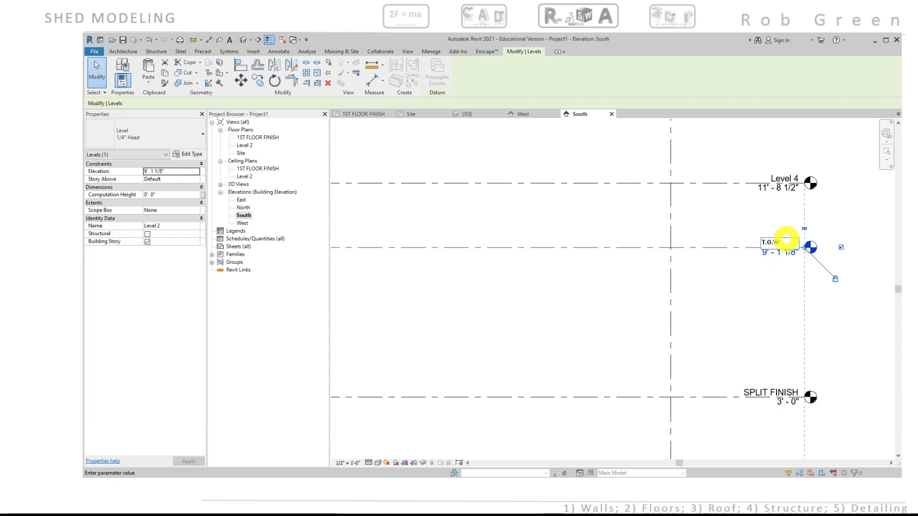
{"action": "type", "text": ". 1ST FLOOR"}
{"action": "left_click", "coordinate": [851, 322]}
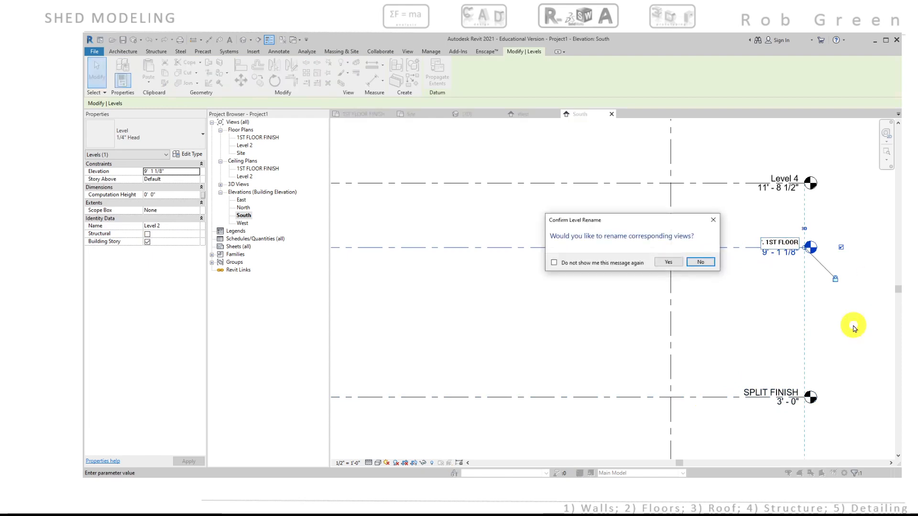
{"action": "left_click", "coordinate": [668, 263]}
Rename the topmost level, Level 4, as T.O.R
{"action": "middle_click_drag", "start_coordinate": [727, 305], "coordinate": [691, 364]}
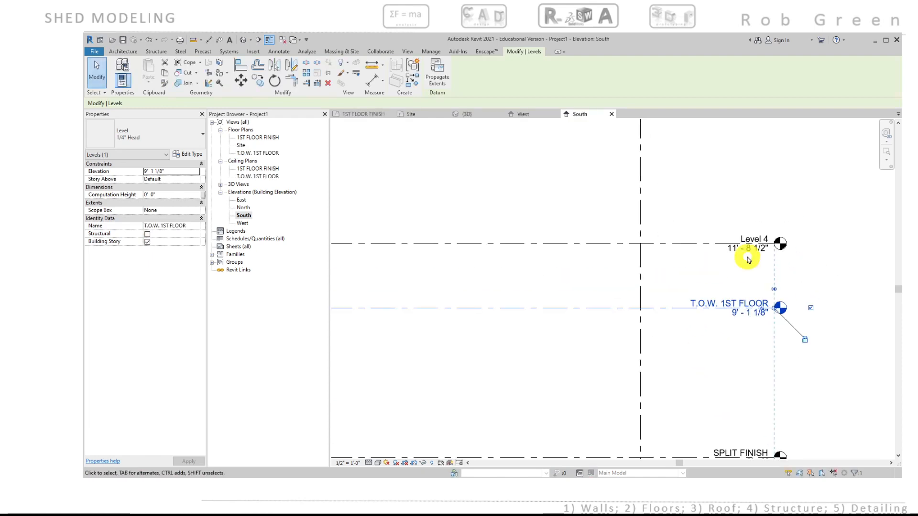
{"action": "left_click", "coordinate": [751, 241]}
{"action": "left_click", "coordinate": [752, 238]}
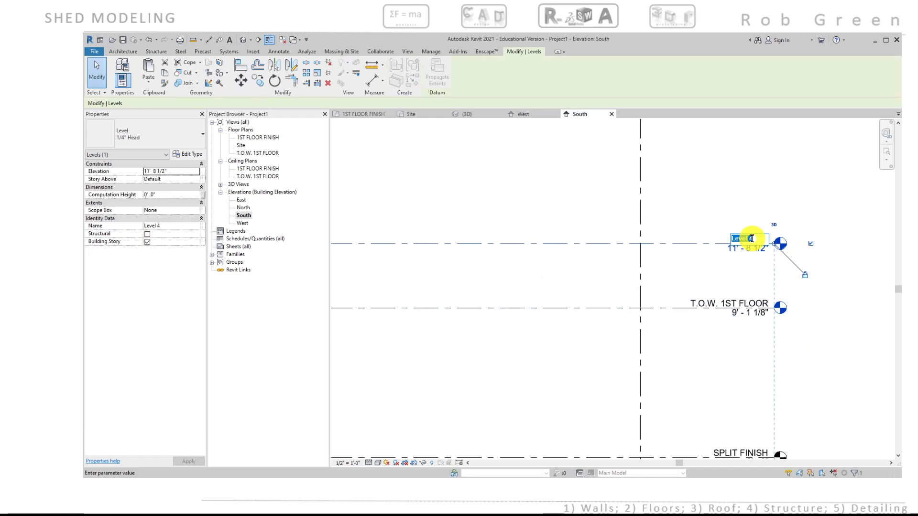
{"action": "type", "text": "T.O.R."}
{"action": "key", "text": "Return"}
{"action": "scroll", "coordinate": [746, 215], "scroll_direction": "down", "scroll_amount": 3}
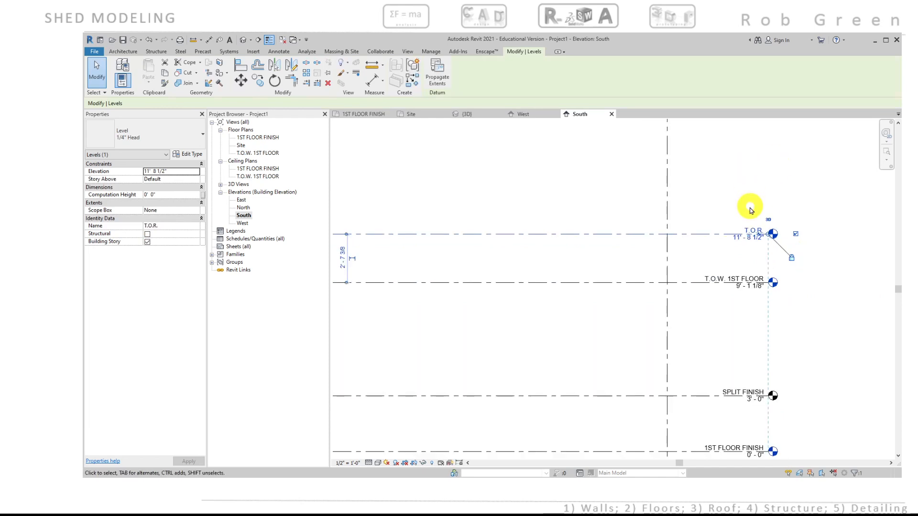
{"action": "scroll", "coordinate": [736, 270], "scroll_direction": "down", "scroll_amount": 1}
{"action": "left_click", "coordinate": [811, 299]}
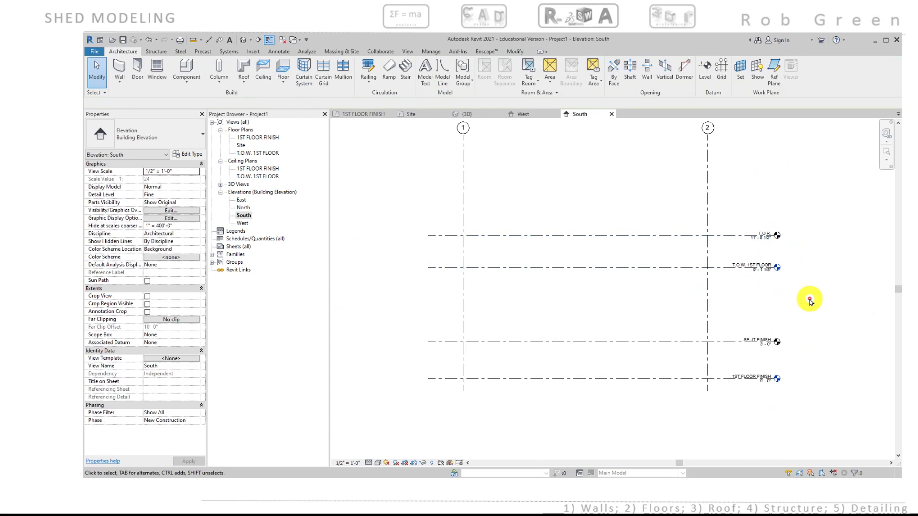
{"action": "middle_click_drag", "start_coordinate": [812, 300], "coordinate": [830, 325]}
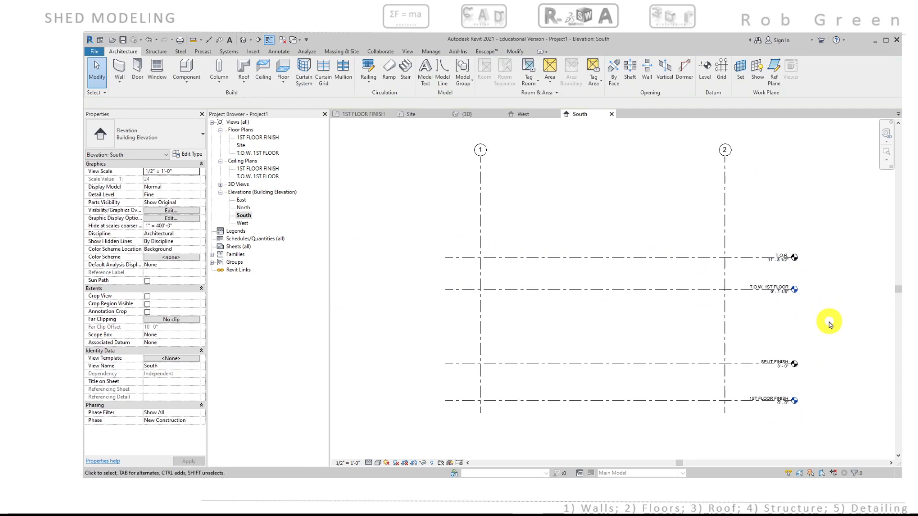